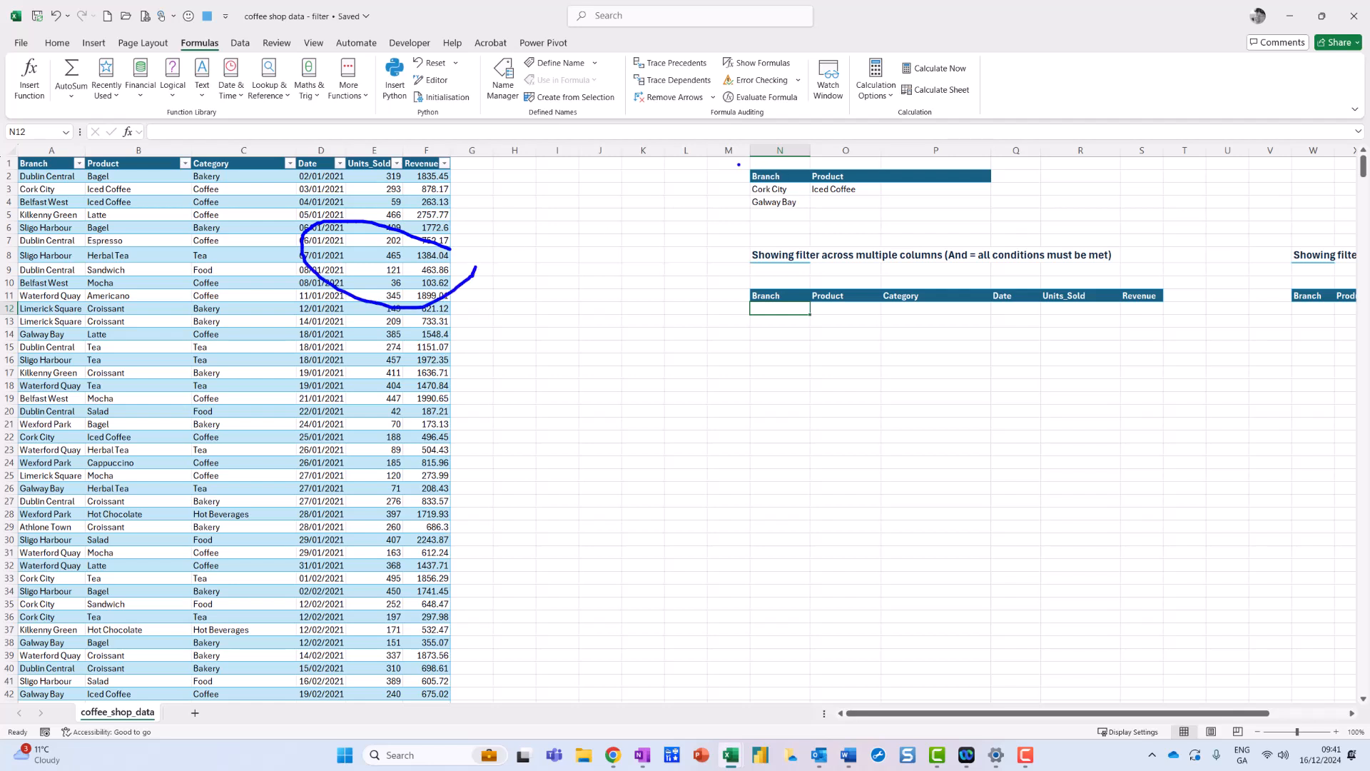
{"action": "mouse_move", "coordinate": [741, 183]}
{"action": "left_mouse_down"}
{"action": "mouse_move", "coordinate": [845, 204]}
{"action": "mouse_move", "coordinate": [881, 179]}
{"action": "mouse_move", "coordinate": [734, 158]}
{"action": "left_mouse_up"}
{"action": "key", "text": "Escape"}
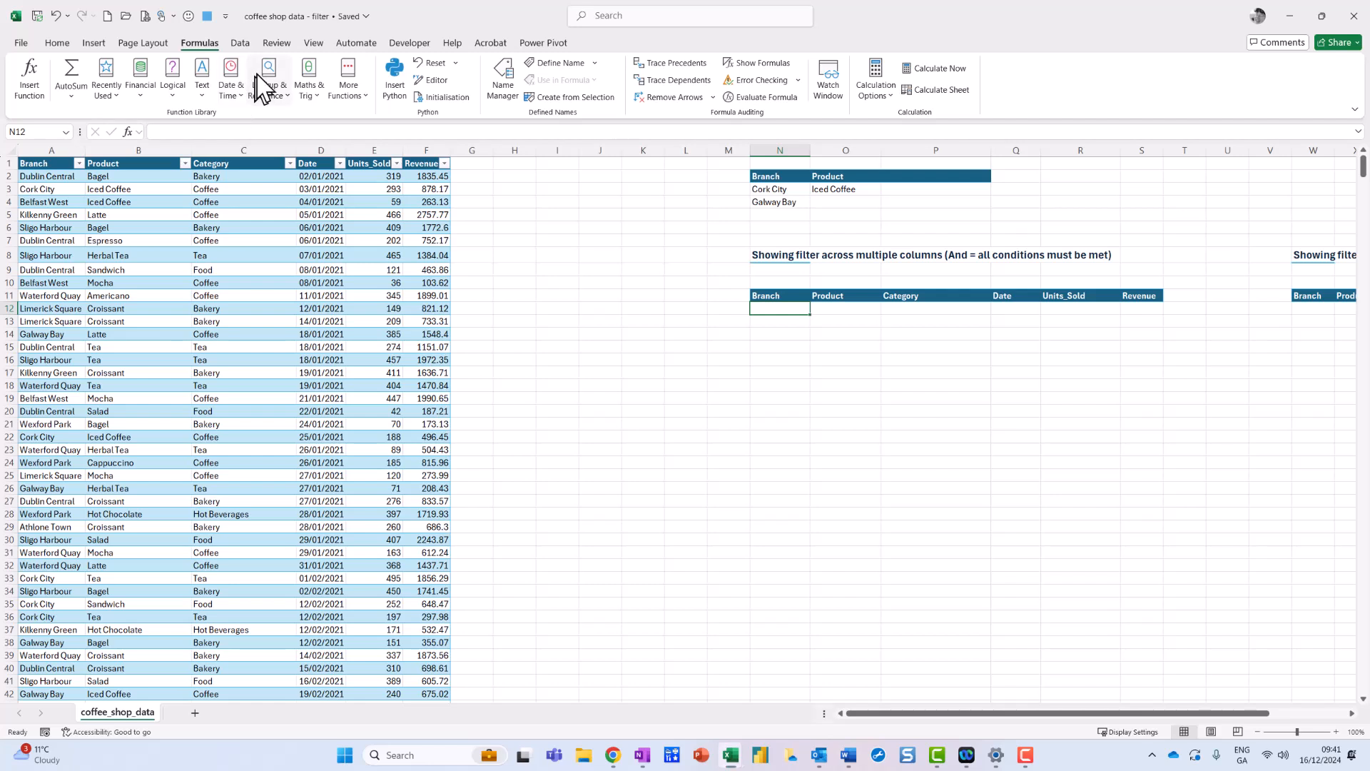
{"action": "mouse_move", "coordinate": [228, 37]}
{"action": "left_mouse_down"}
{"action": "mouse_move", "coordinate": [153, 16]}
{"action": "mouse_move", "coordinate": [230, 68]}
{"action": "left_mouse_up"}
{"action": "key", "text": "Escape"}
{"action": "left_click", "coordinate": [279, 94]}
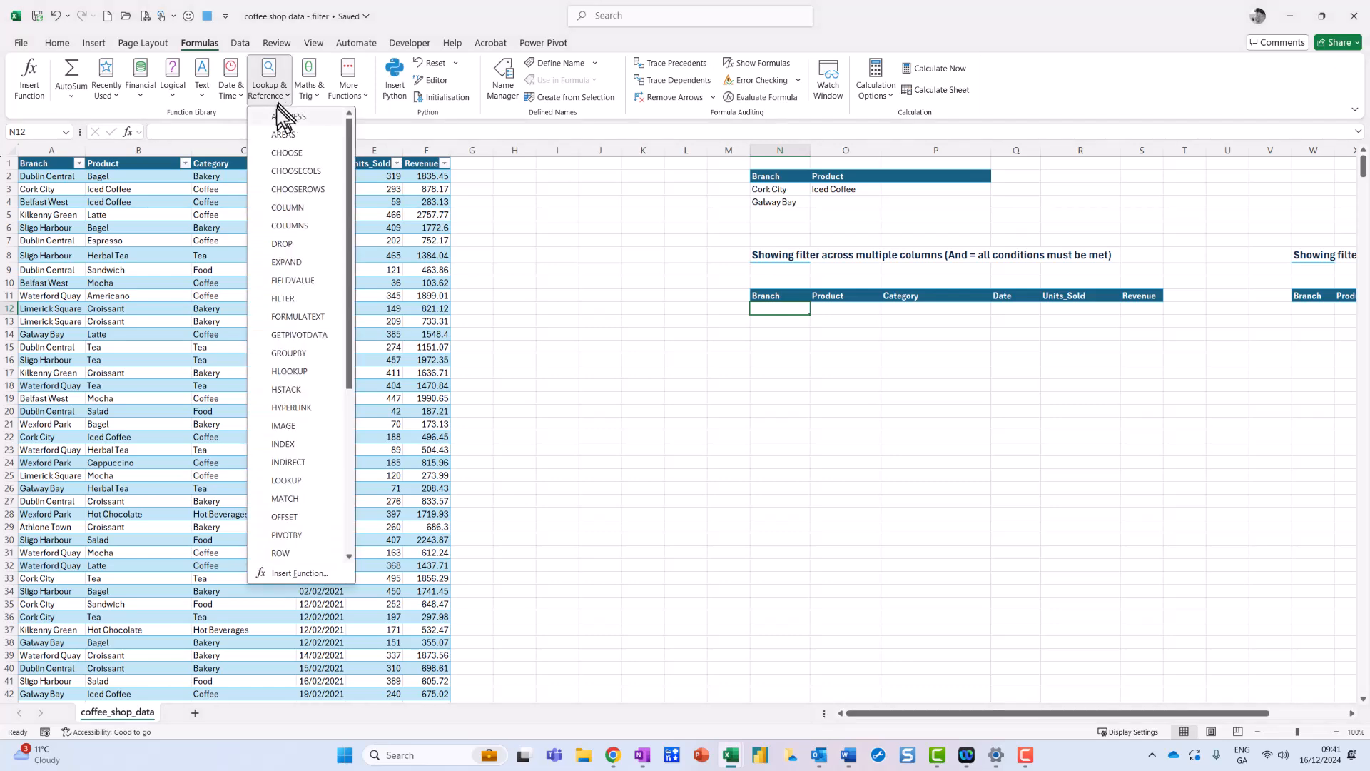
{"action": "left_click", "coordinate": [290, 297]}
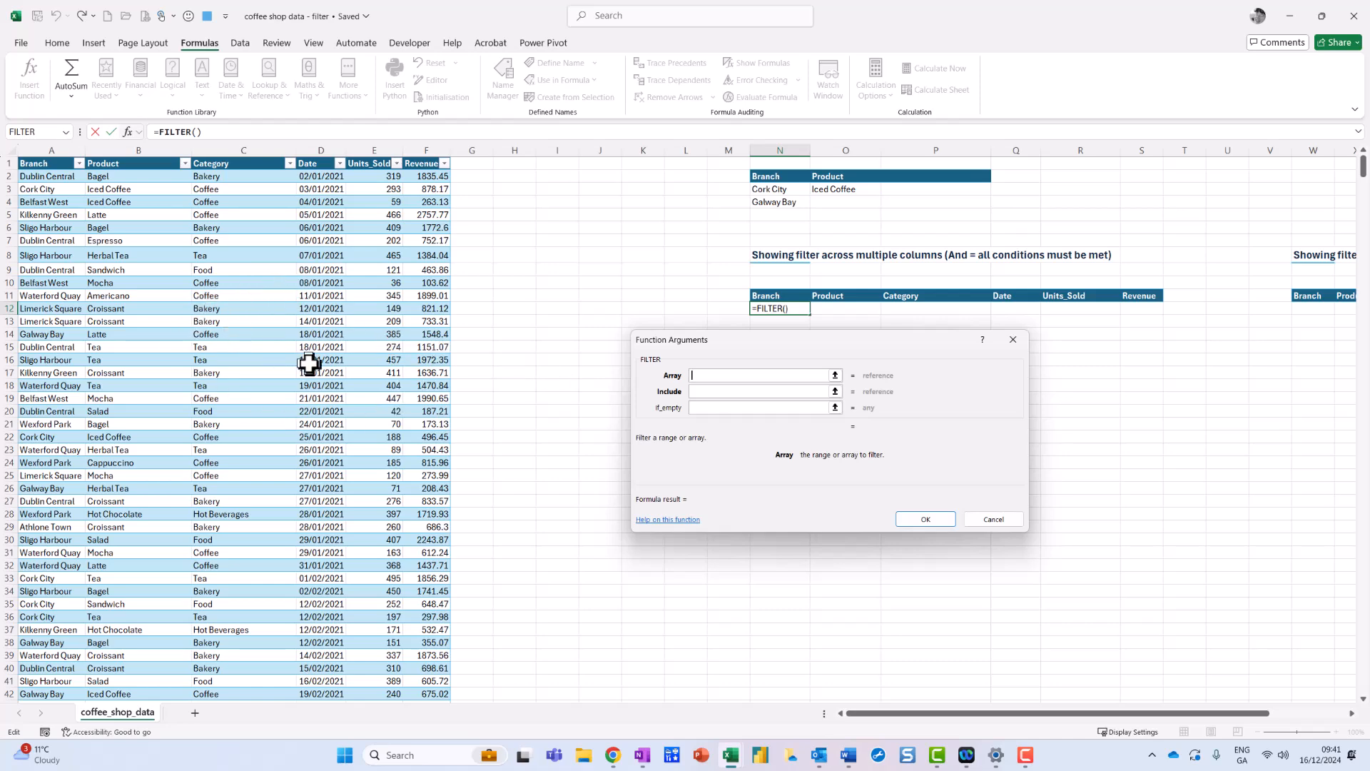
{"action": "left_click", "coordinate": [1000, 520]}
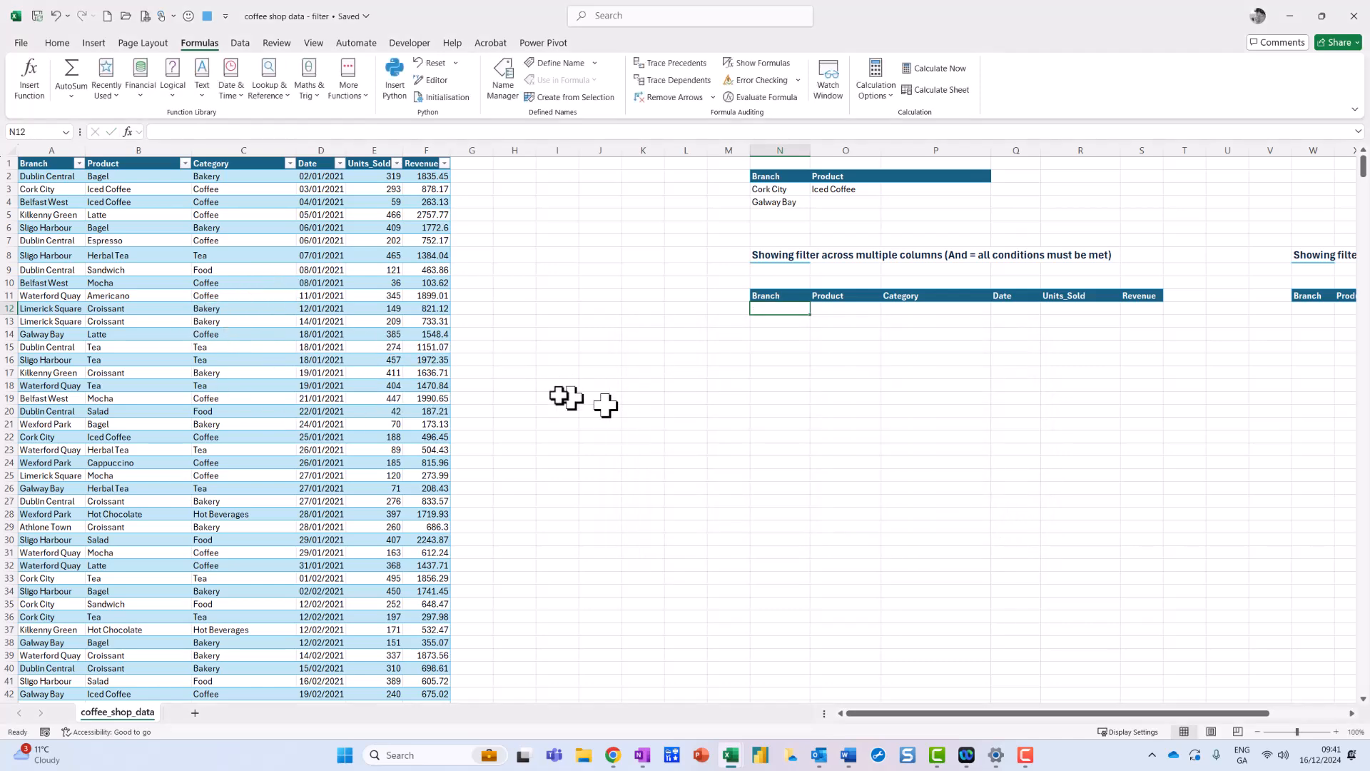
Rename the coffee shop data table as CoffeeShop.
{"action": "left_click", "coordinate": [339, 295]}
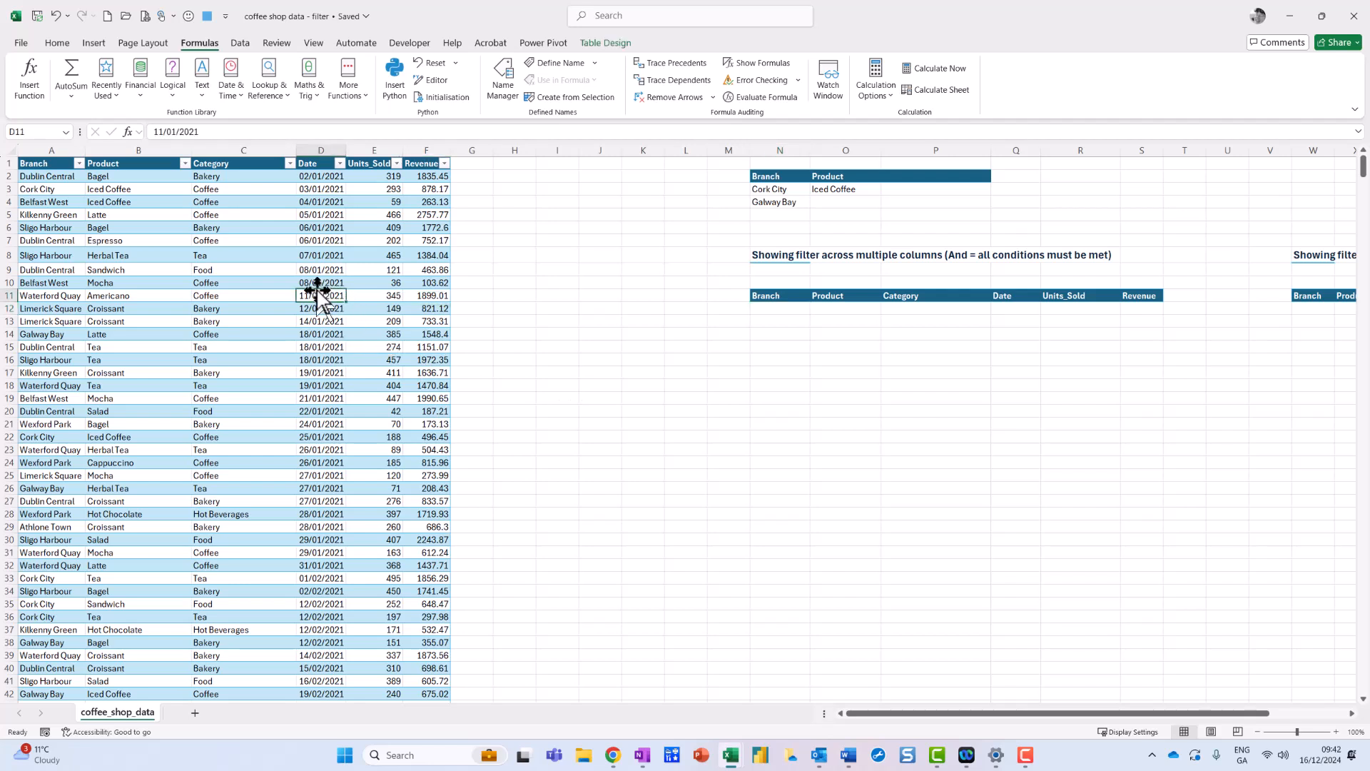
{"action": "mouse_move", "coordinate": [646, 43]}
{"action": "left_mouse_down"}
{"action": "mouse_move", "coordinate": [622, 66]}
{"action": "mouse_move", "coordinate": [642, 33]}
{"action": "left_mouse_up"}
{"action": "left_click", "coordinate": [606, 43]}
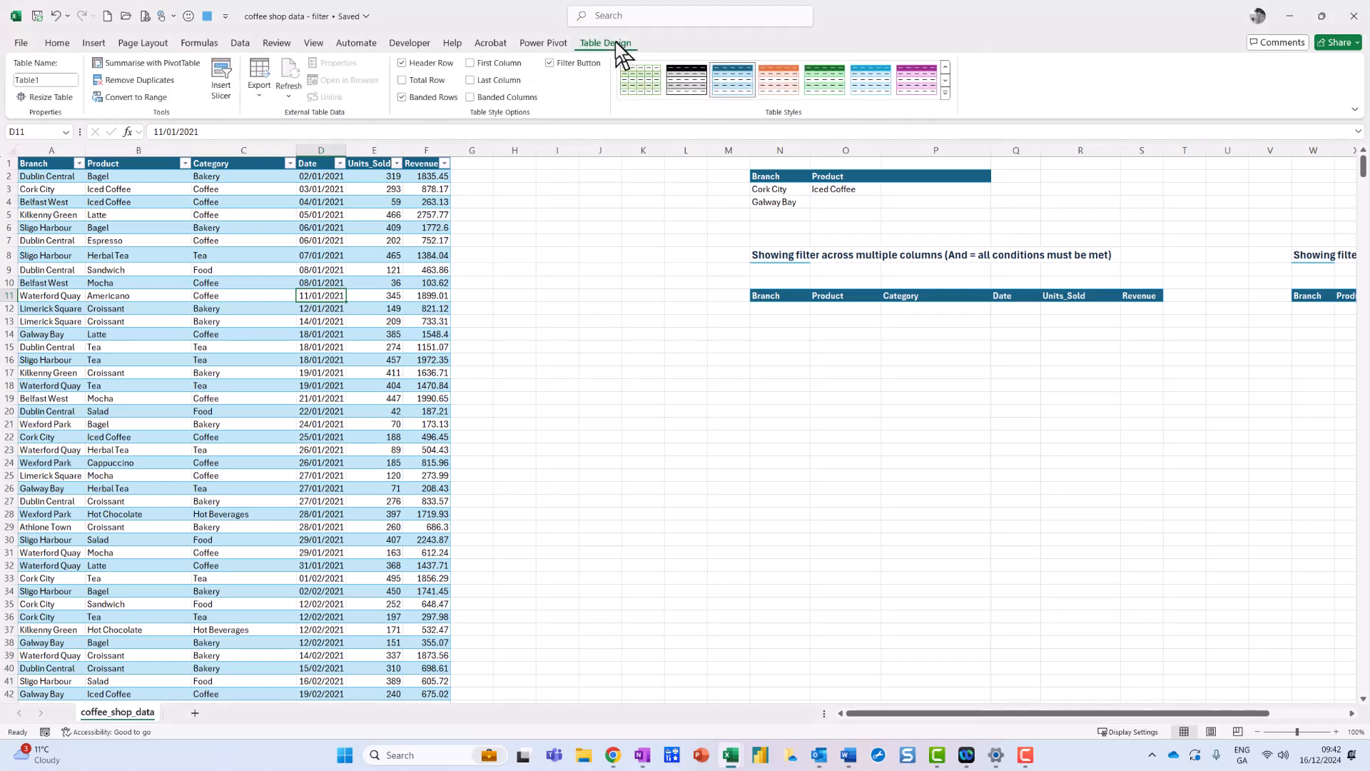
{"action": "left_click", "coordinate": [57, 80]}
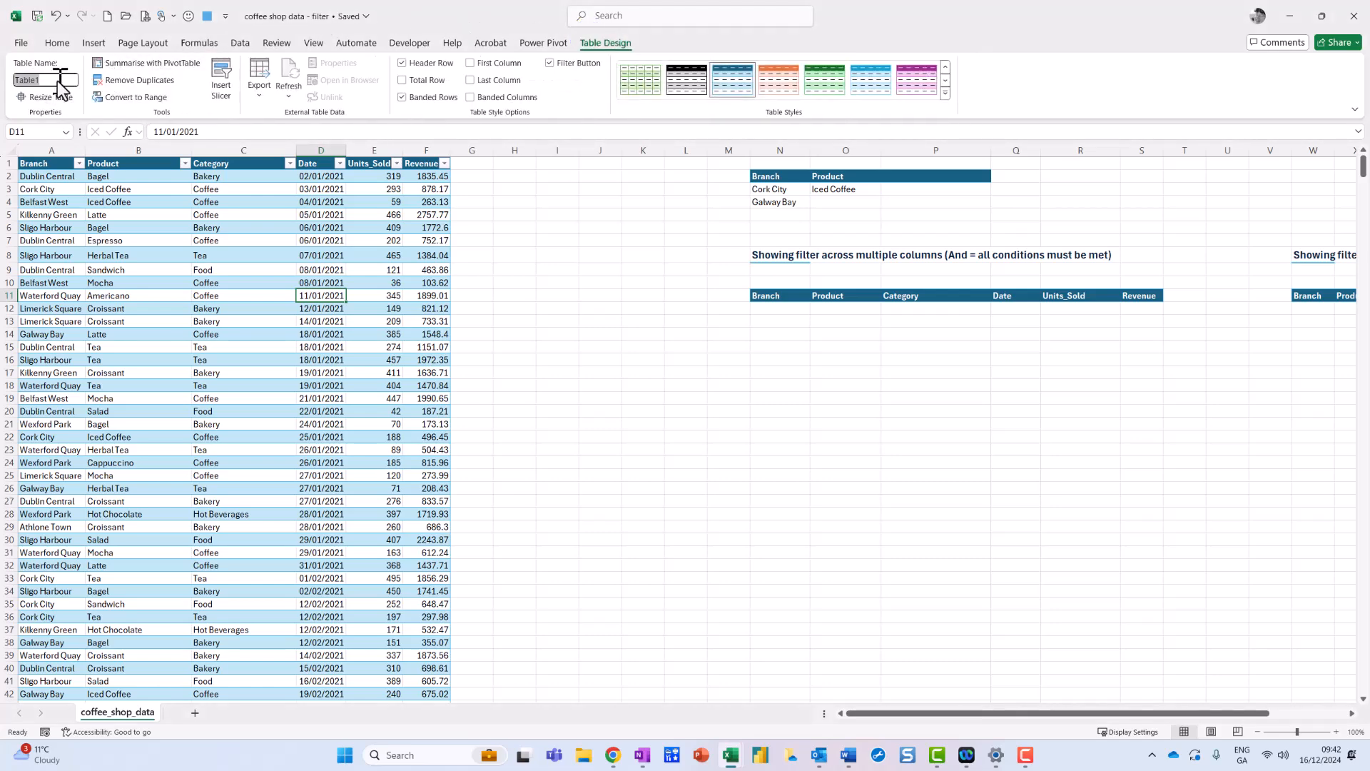
{"action": "type", "text": "co"}
Insert a FILTER function in cell N12 with the entire CoffeeShop table as its array.
{"action": "left_click", "coordinate": [780, 315]}
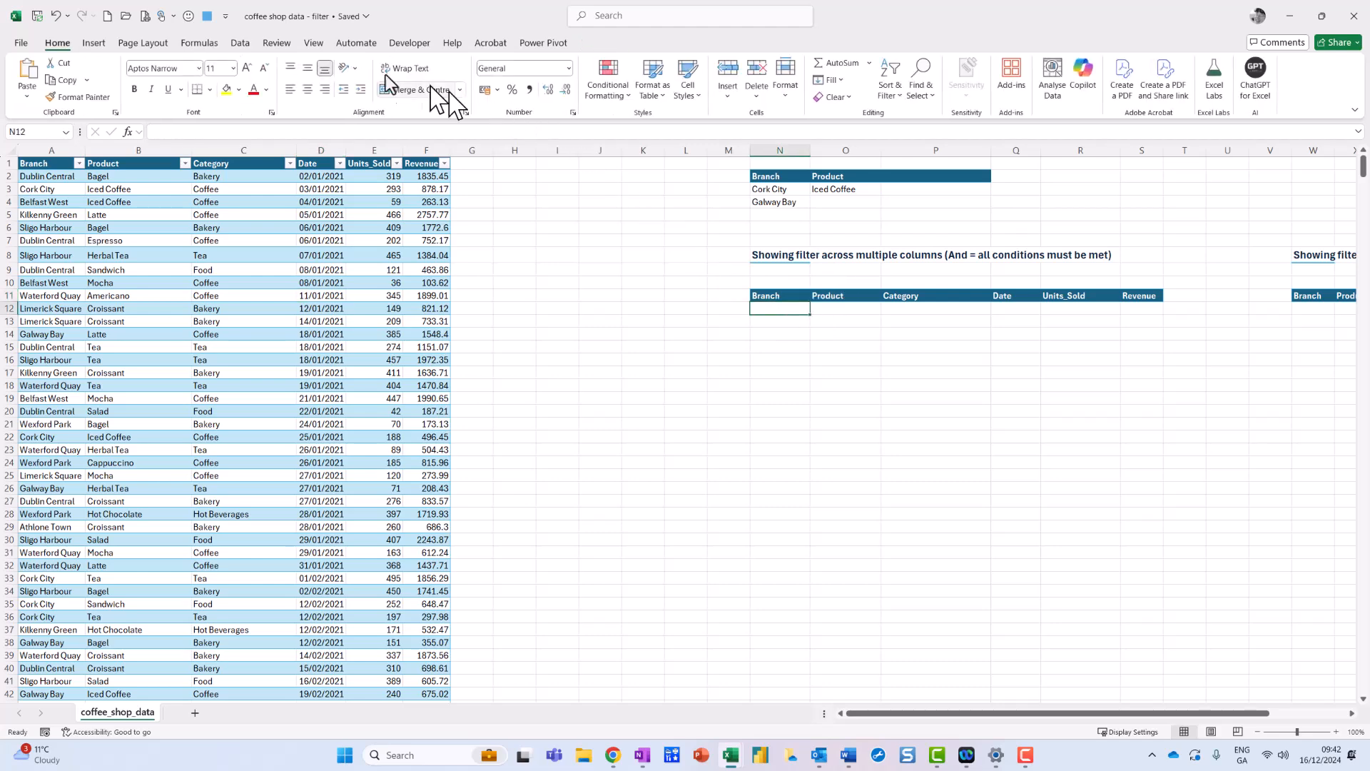
{"action": "left_click", "coordinate": [200, 44]}
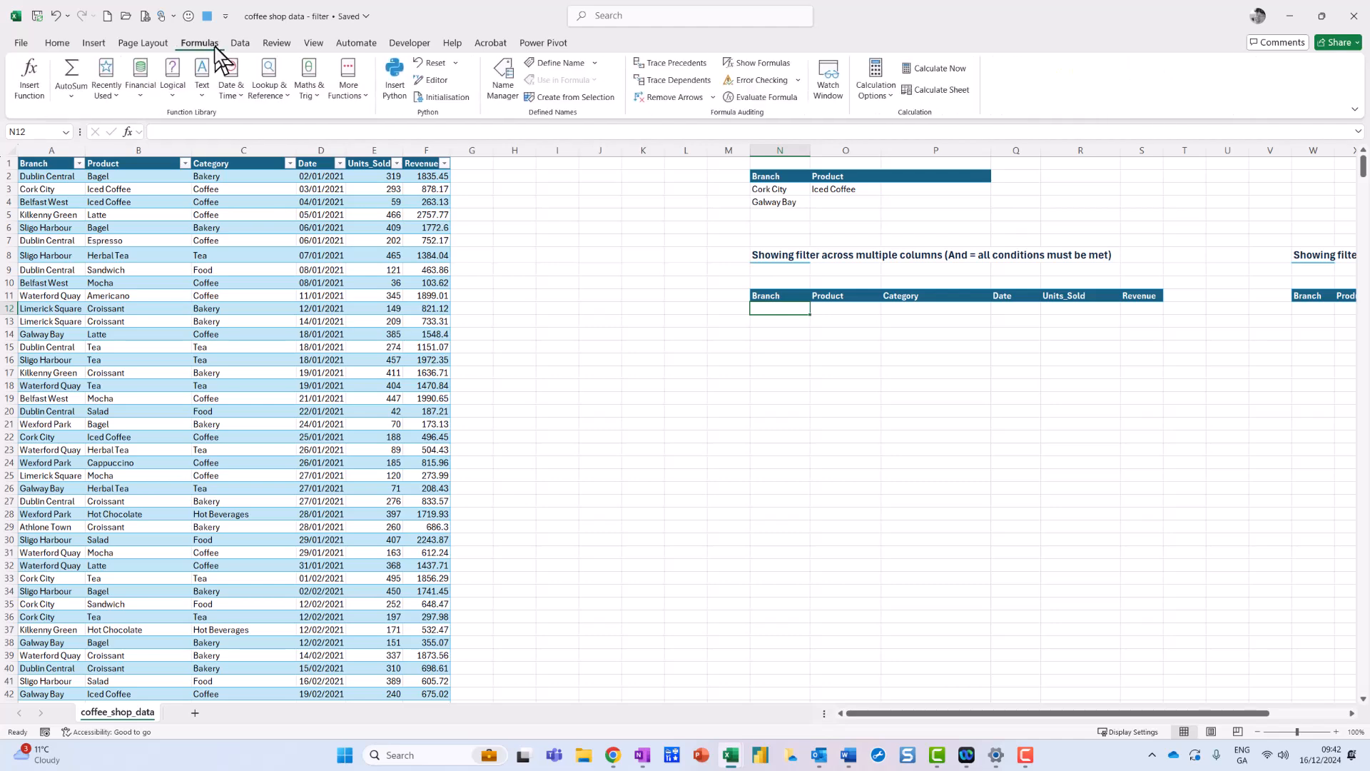
{"action": "left_click", "coordinate": [277, 92]}
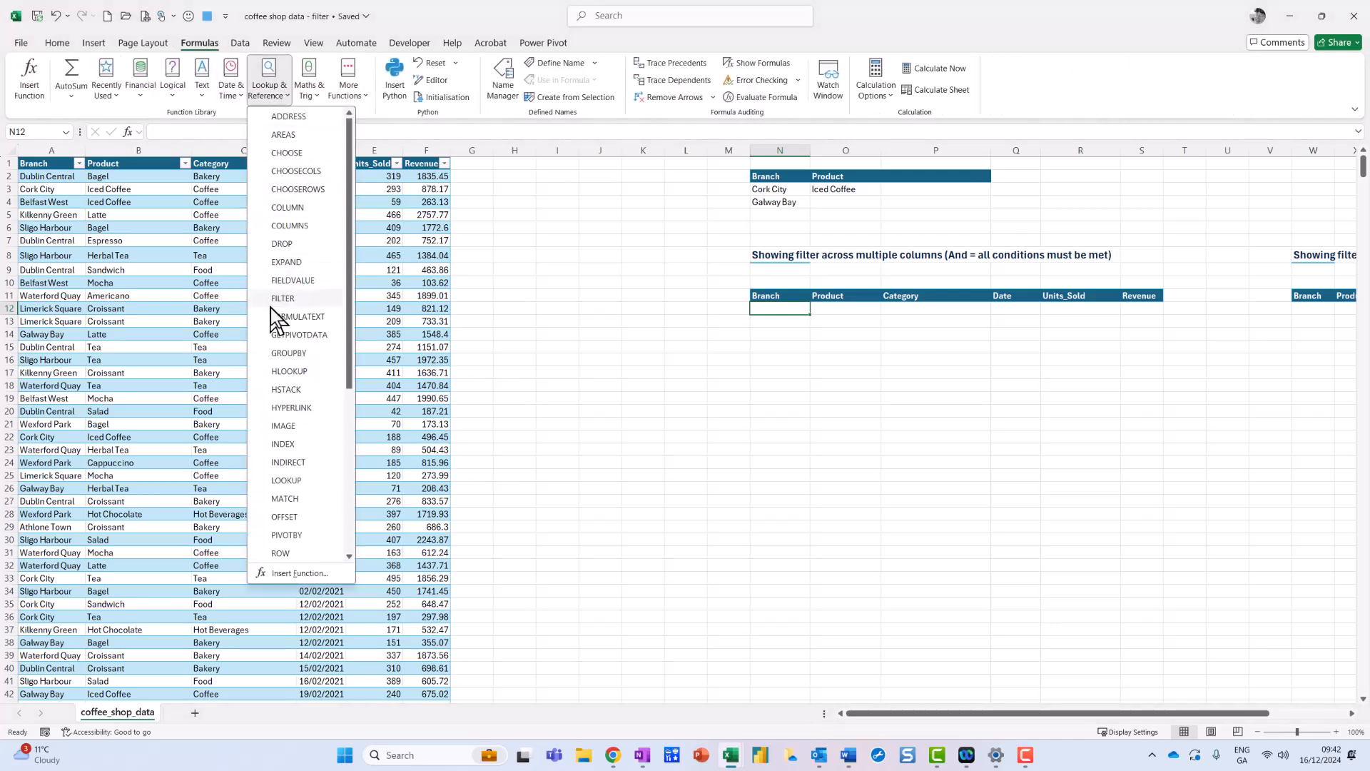
{"action": "left_click", "coordinate": [279, 299]}
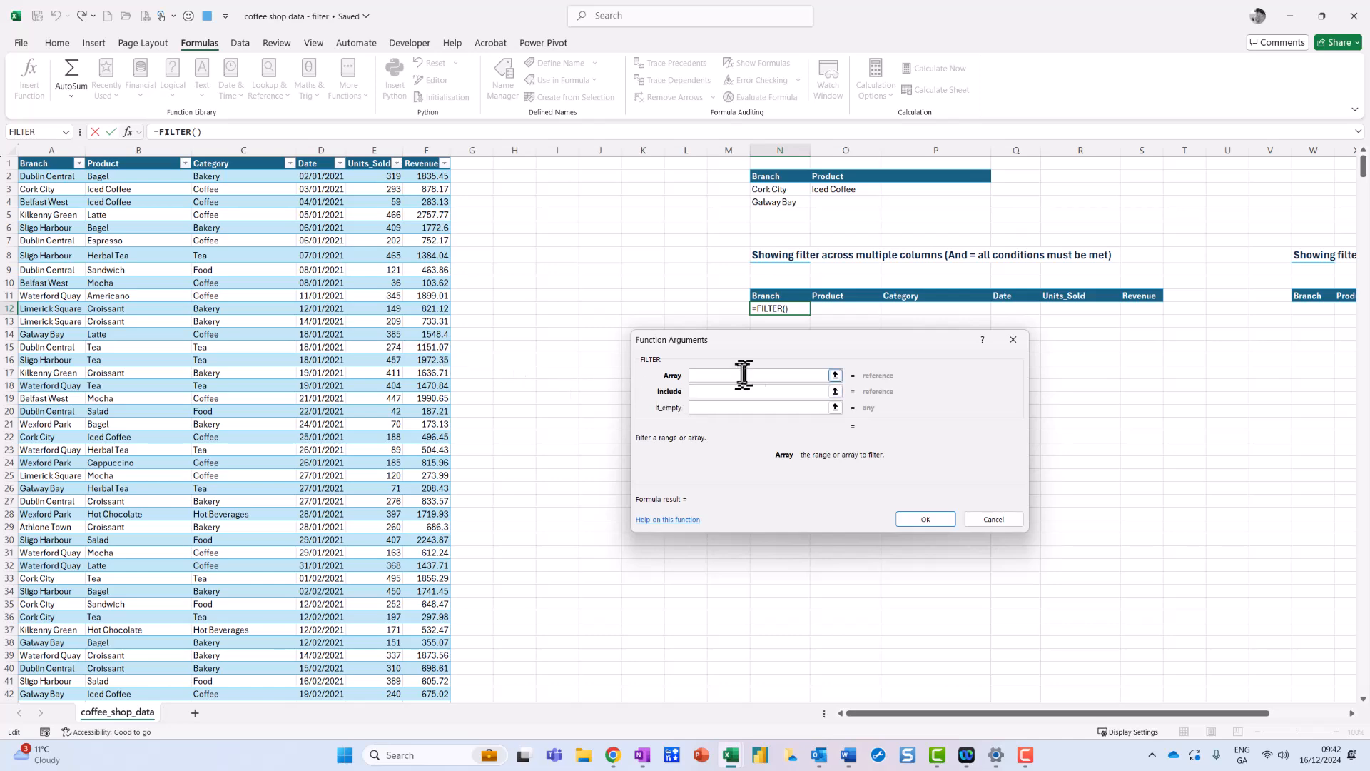
{"action": "left_click_drag", "start_coordinate": [757, 340], "coordinate": [738, 366]}
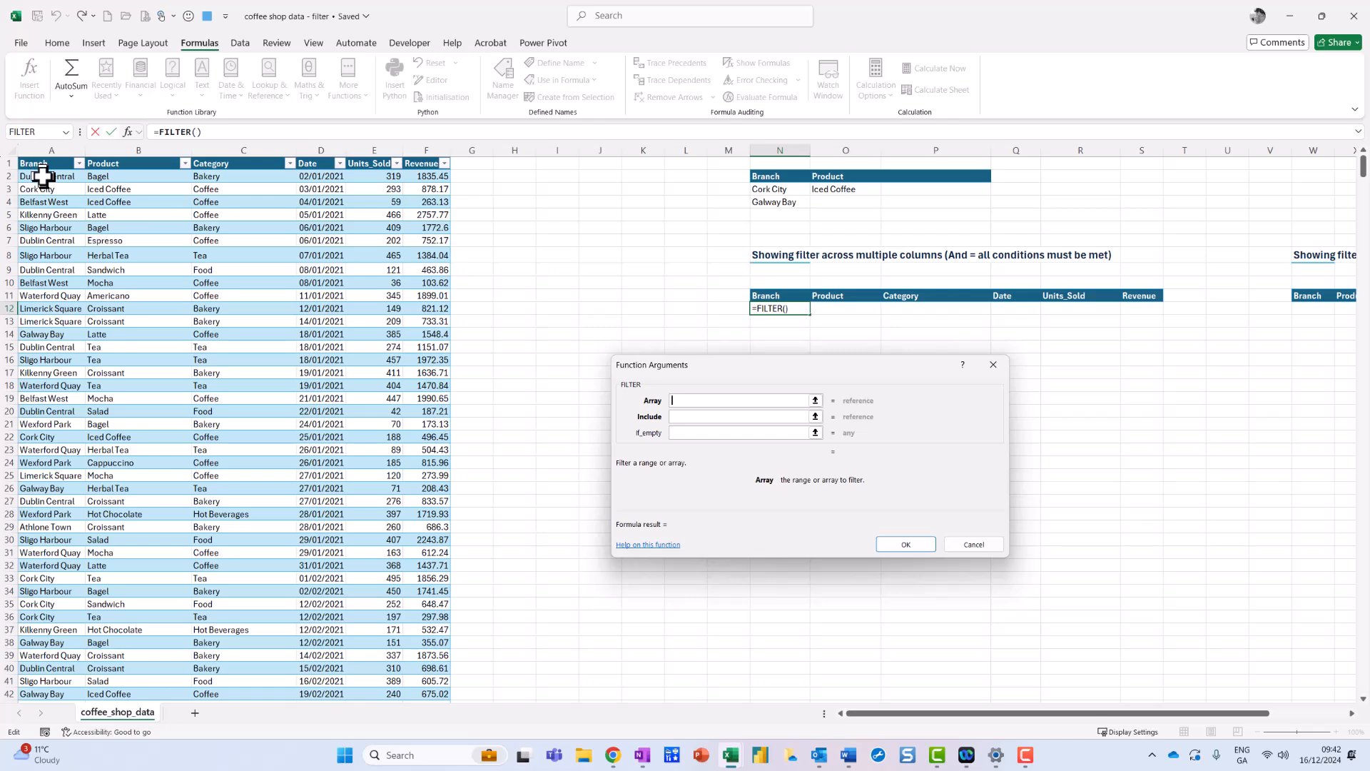
{"action": "left_click_drag", "start_coordinate": [34, 168], "coordinate": [68, 158]}
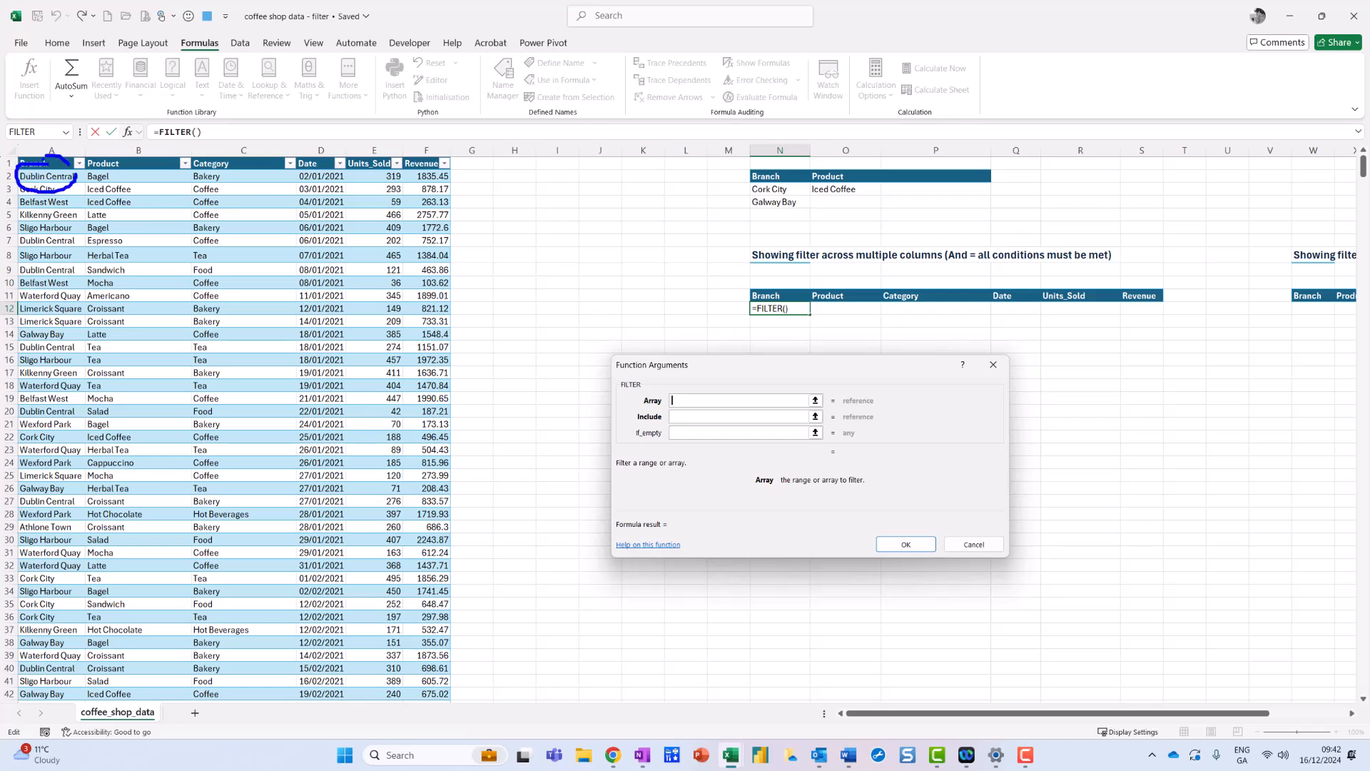
{"action": "left_click", "coordinate": [44, 176]}
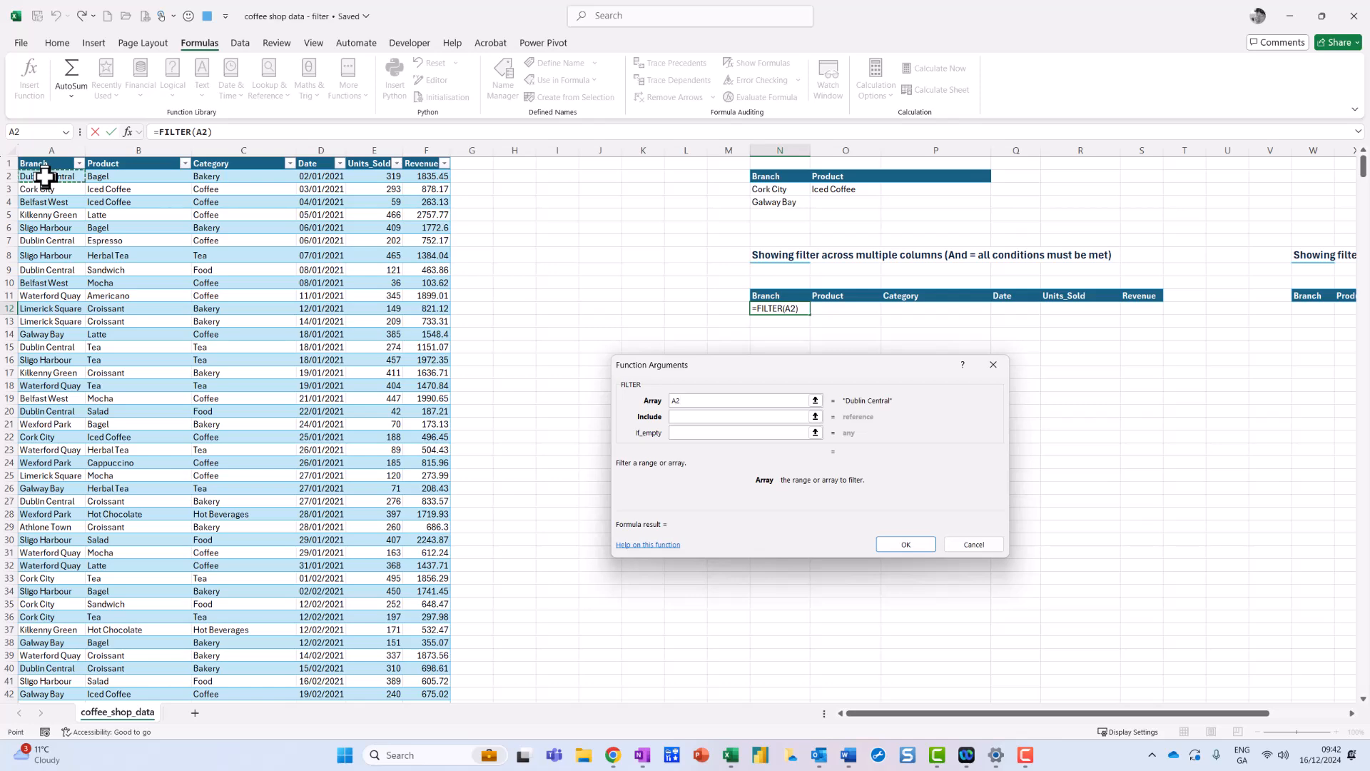
{"action": "key", "text": "ctrl+shift+Down"}
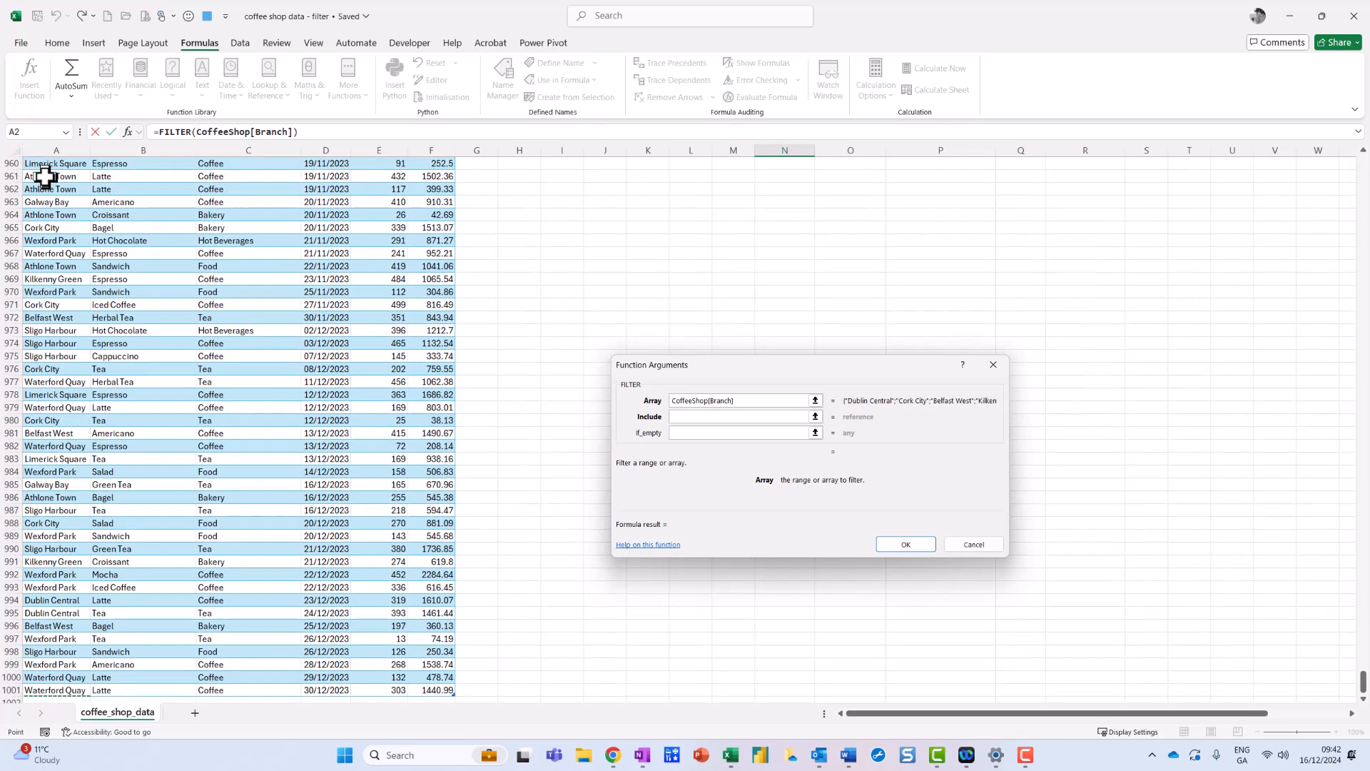
{"action": "key", "text": "ctrl+shift+Right"}
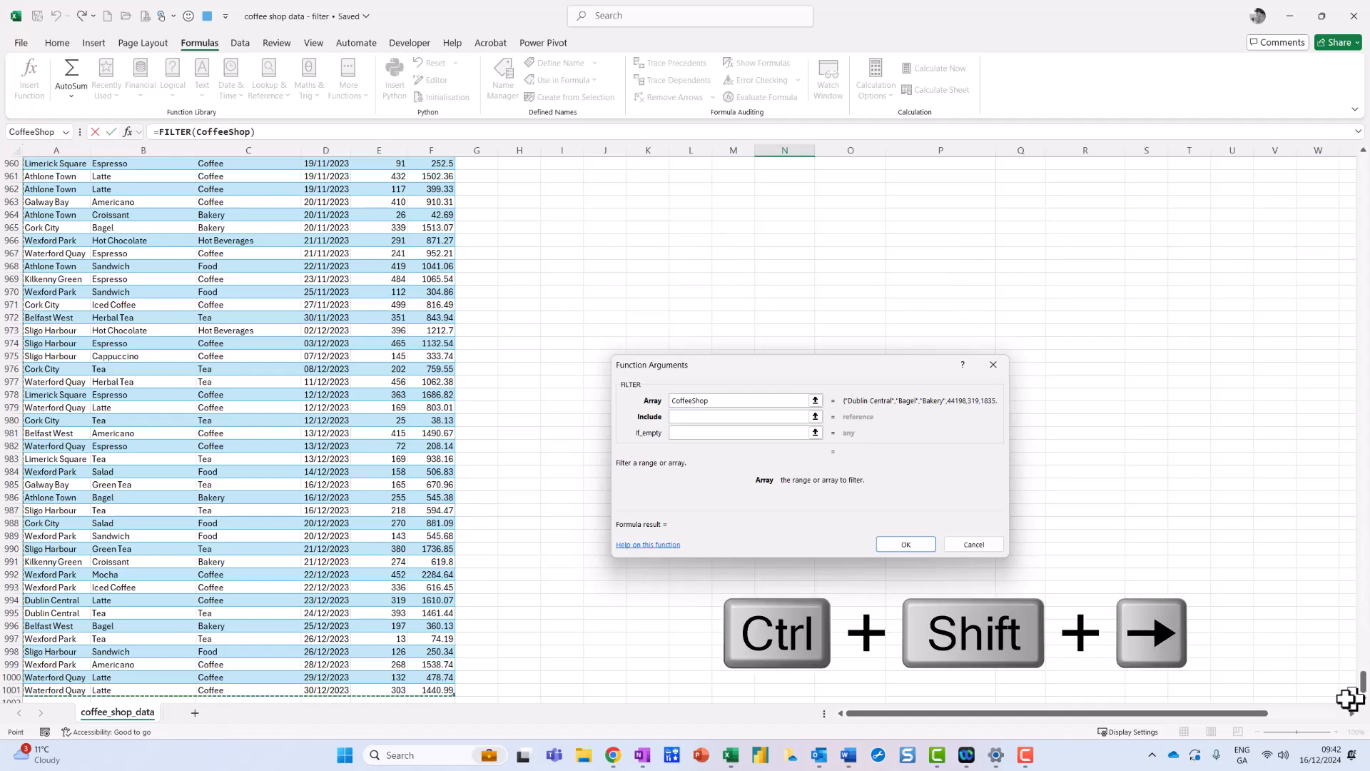
{"action": "left_click_drag", "start_coordinate": [1364, 679], "coordinate": [1333, 161]}
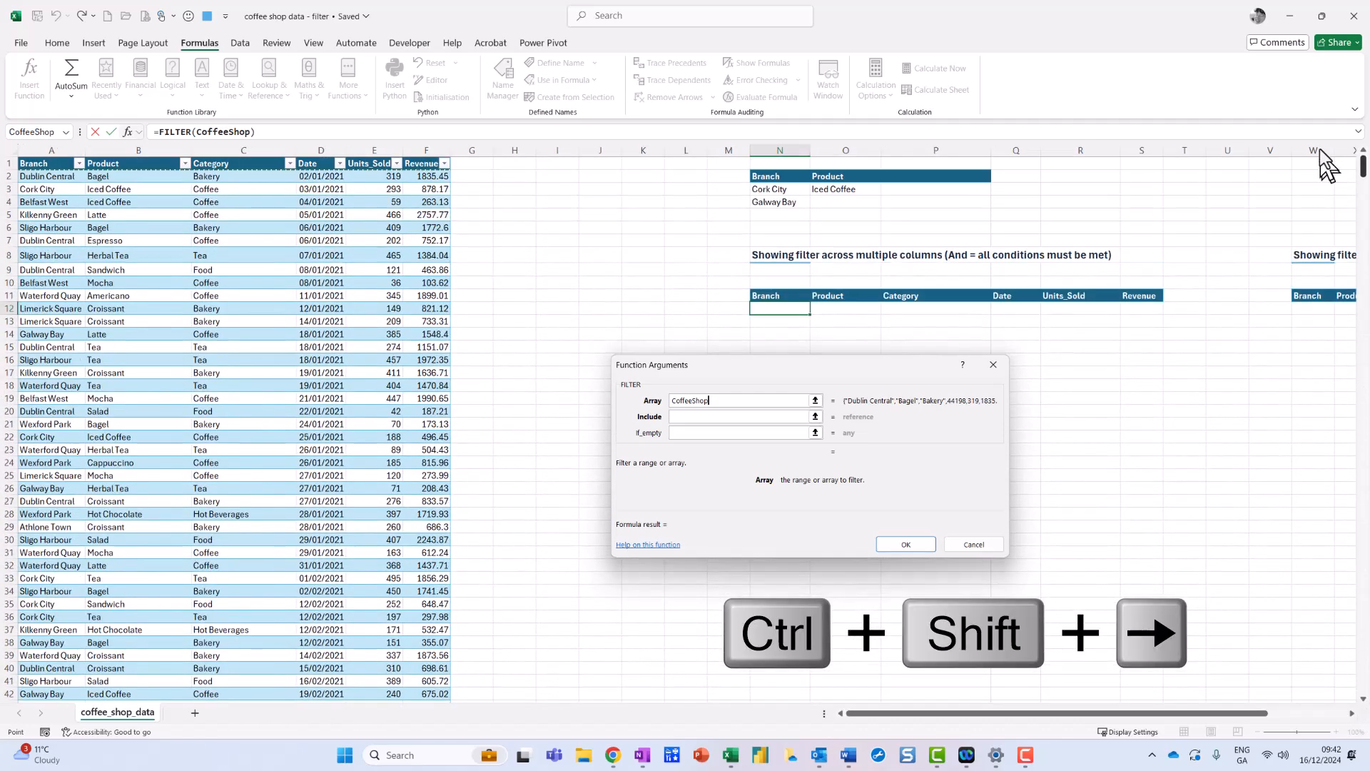
Set the function's include condition to the table's Branch column equal to cell N3.
{"action": "left_click", "coordinate": [689, 419]}
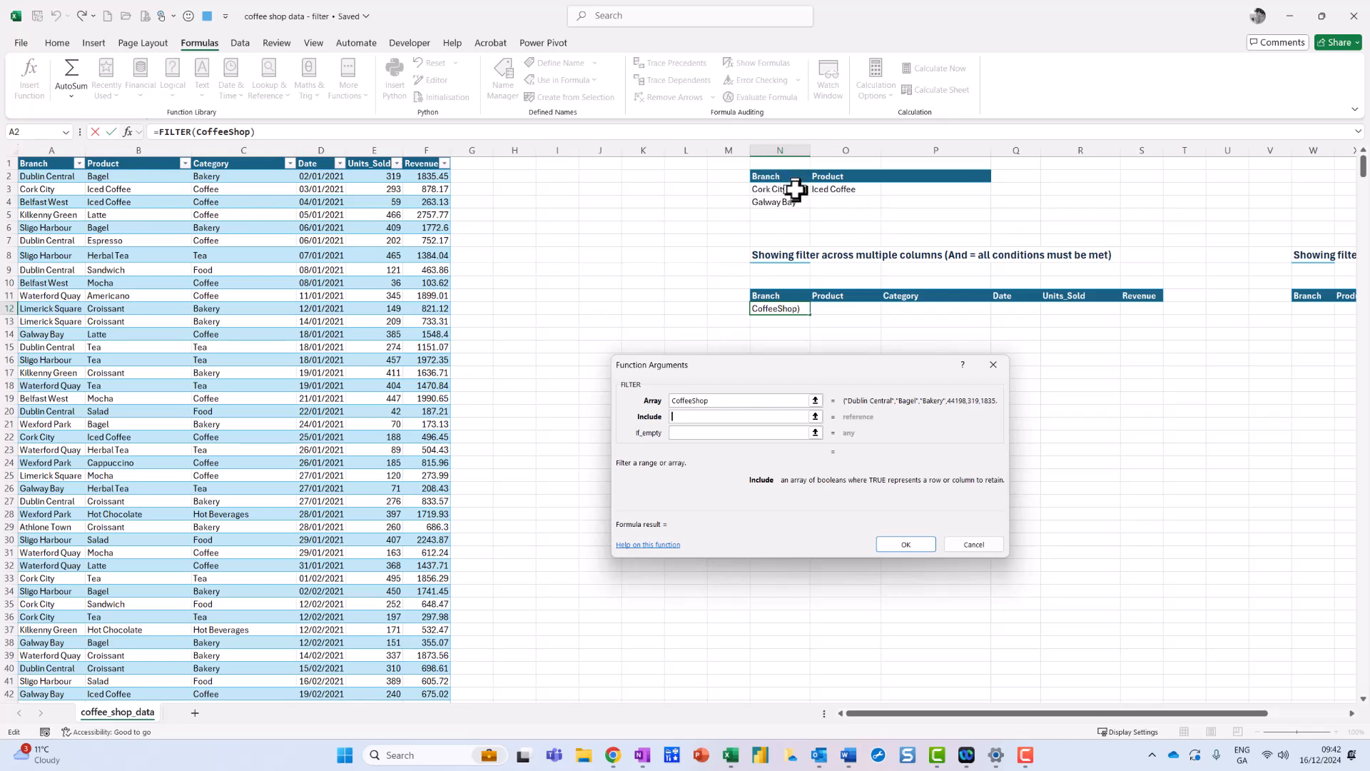
{"action": "mouse_move", "coordinate": [804, 169]}
{"action": "left_mouse_down"}
{"action": "mouse_move", "coordinate": [747, 172]}
{"action": "mouse_move", "coordinate": [792, 169]}
{"action": "mouse_move", "coordinate": [805, 185]}
{"action": "mouse_move", "coordinate": [878, 166]}
{"action": "left_mouse_up"}
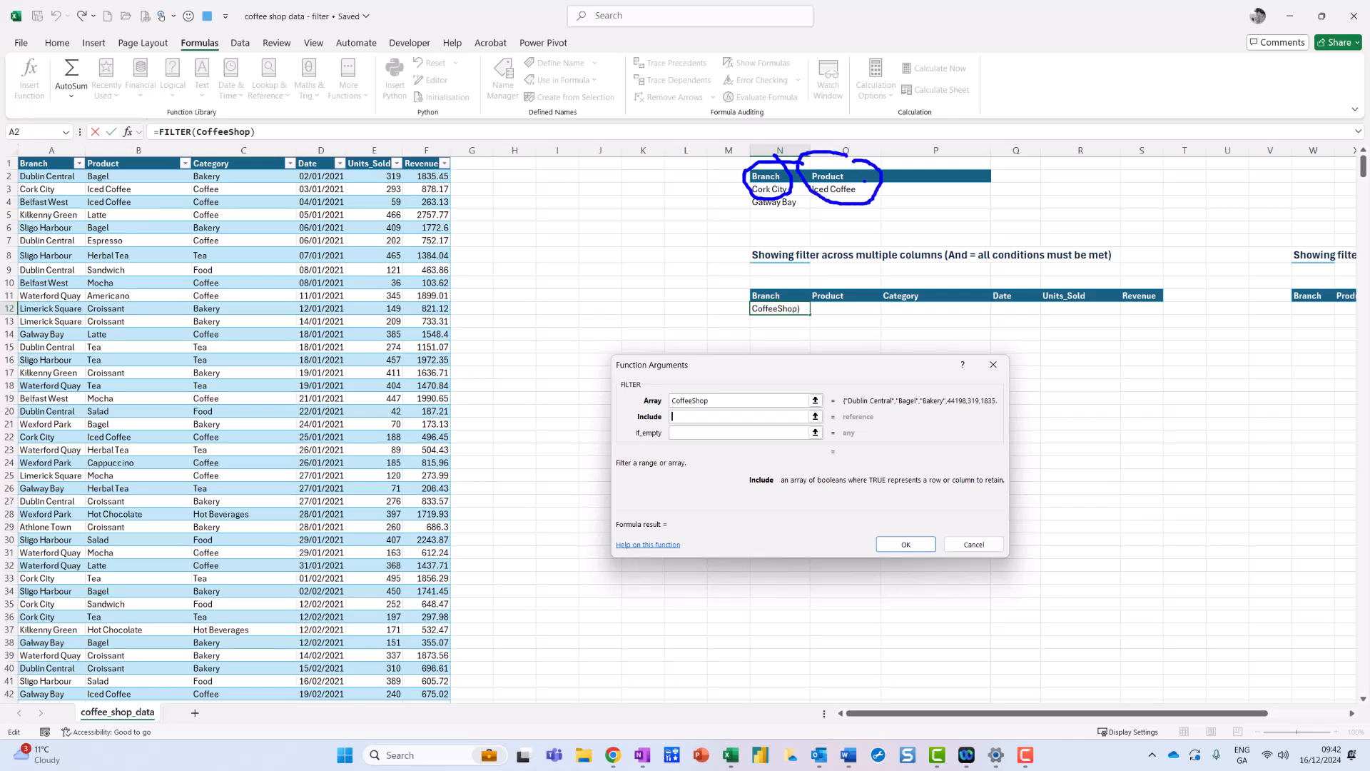
{"action": "key", "text": "Escape"}
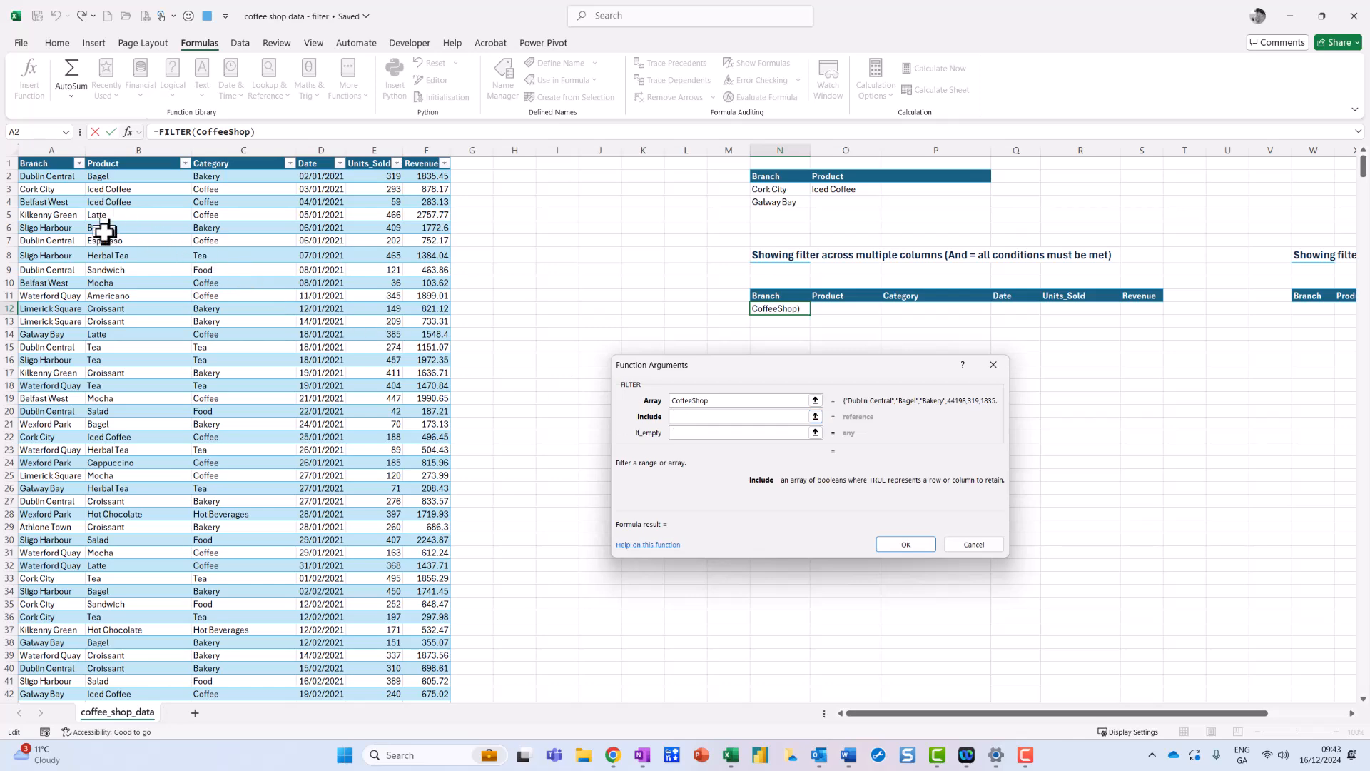
{"action": "mouse_move", "coordinate": [39, 148]}
{"action": "left_mouse_down"}
{"action": "mouse_move", "coordinate": [63, 178]}
{"action": "mouse_move", "coordinate": [36, 139]}
{"action": "left_mouse_up"}
{"action": "key", "text": "Escape"}
{"action": "left_click", "coordinate": [57, 177]}
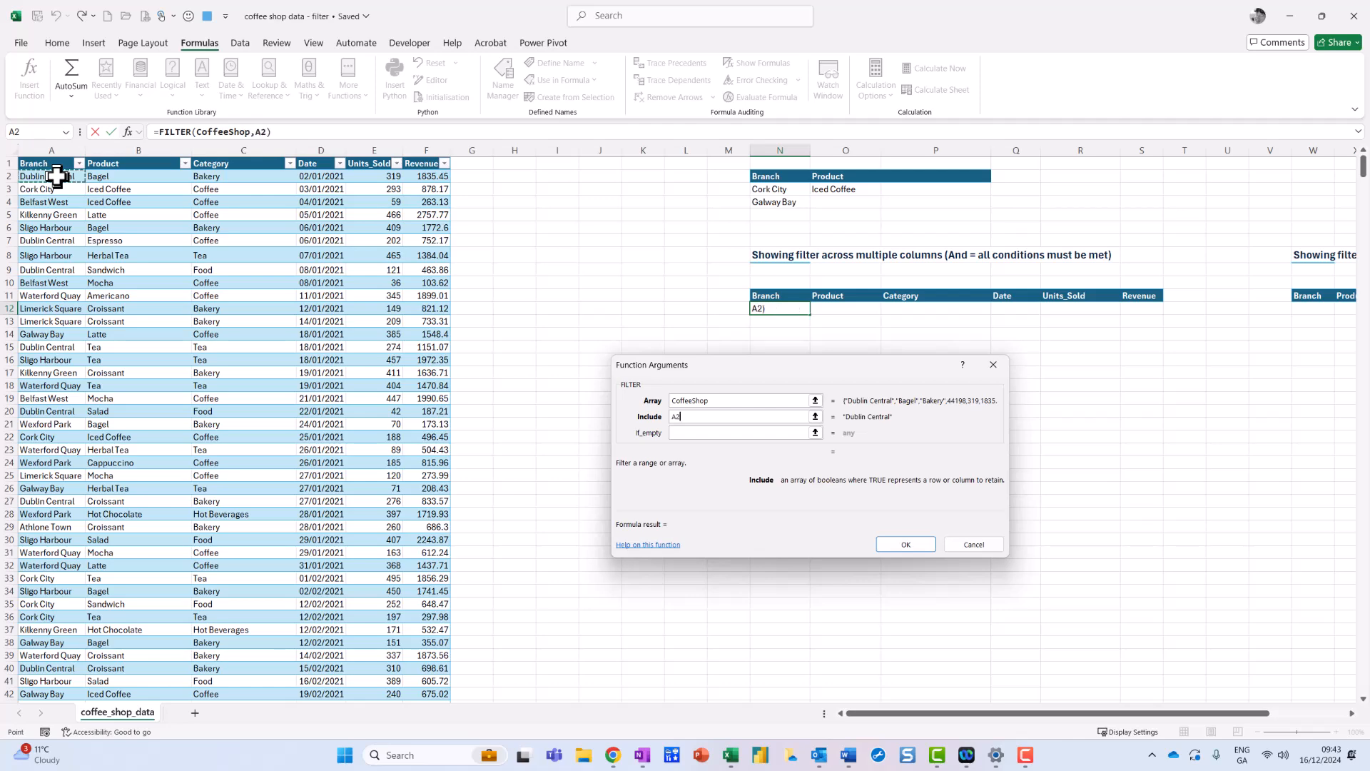
{"action": "key", "text": "ctrl+shift+Down"}
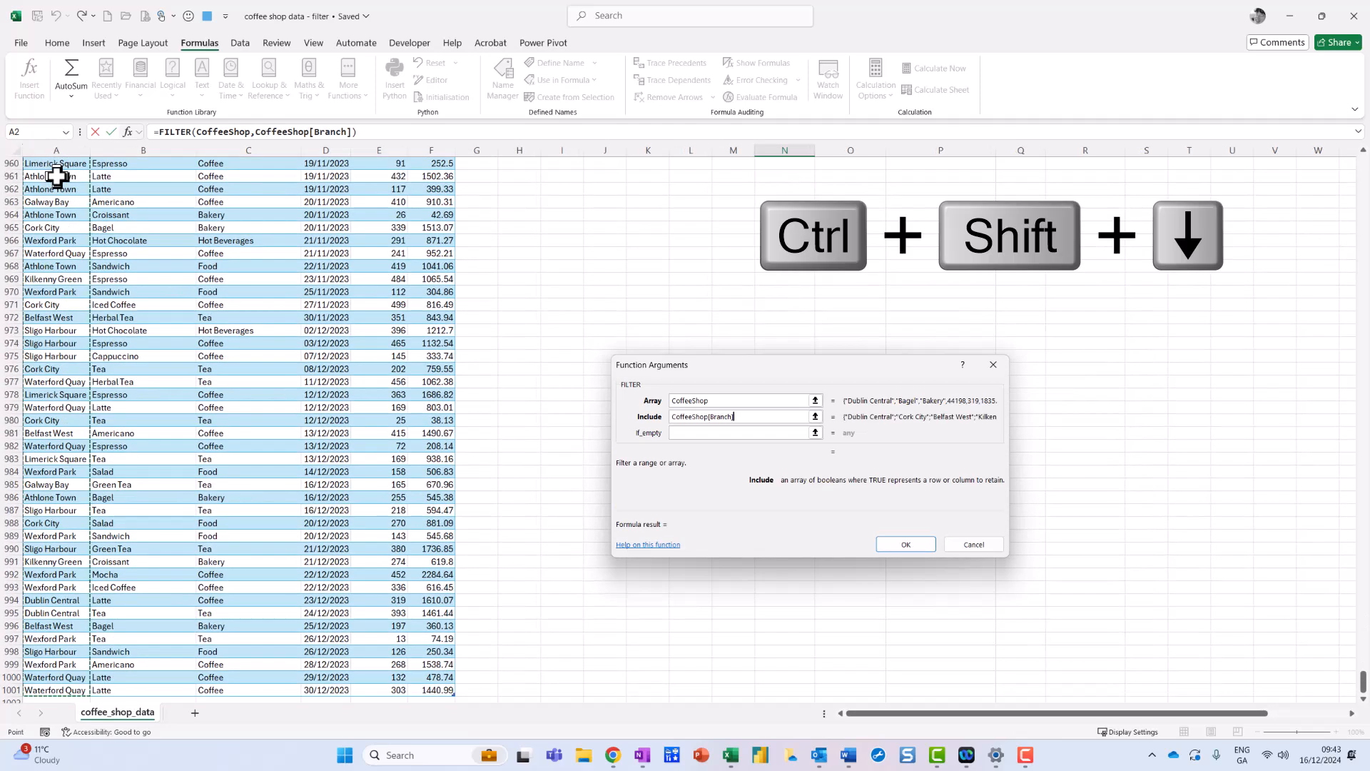
{"action": "type", "text": "="}
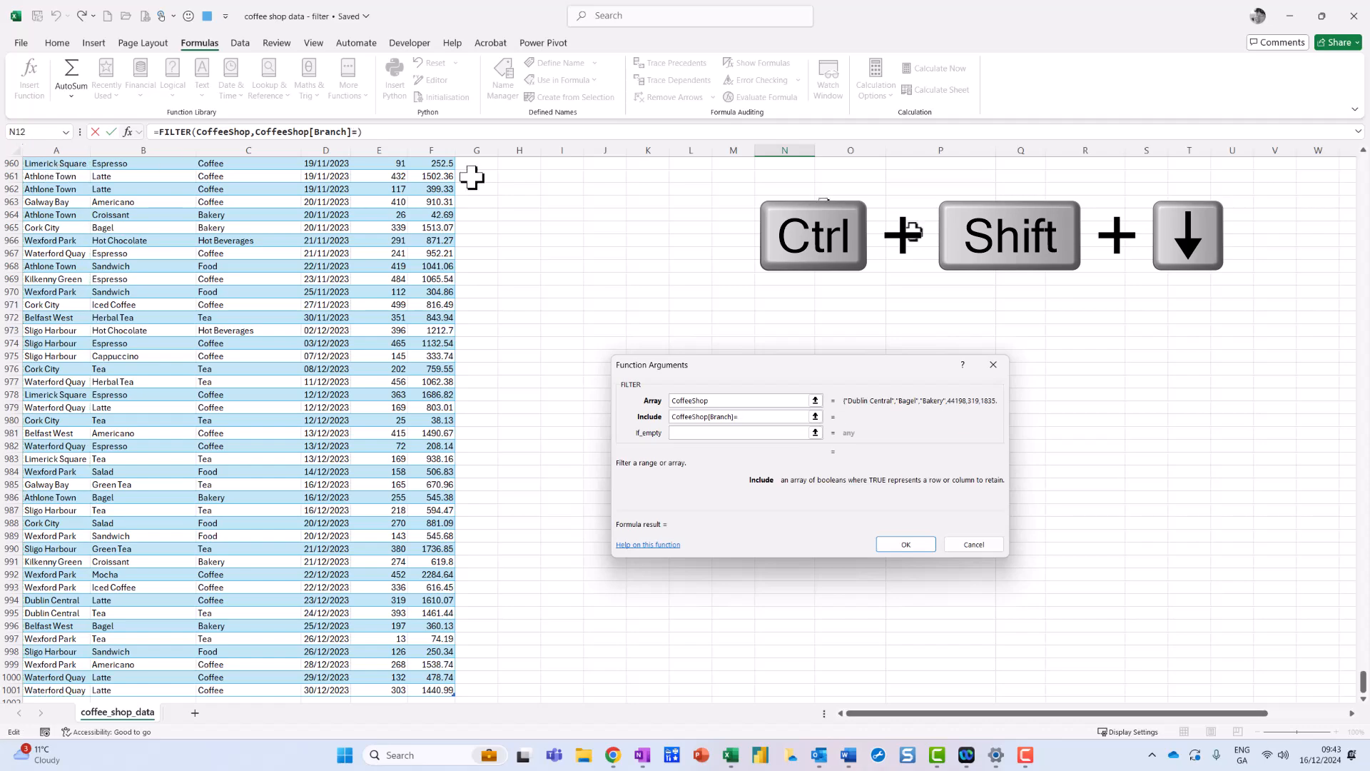
{"action": "left_click_drag", "start_coordinate": [1364, 684], "coordinate": [1364, 143]}
{"action": "left_click", "coordinate": [775, 190]}
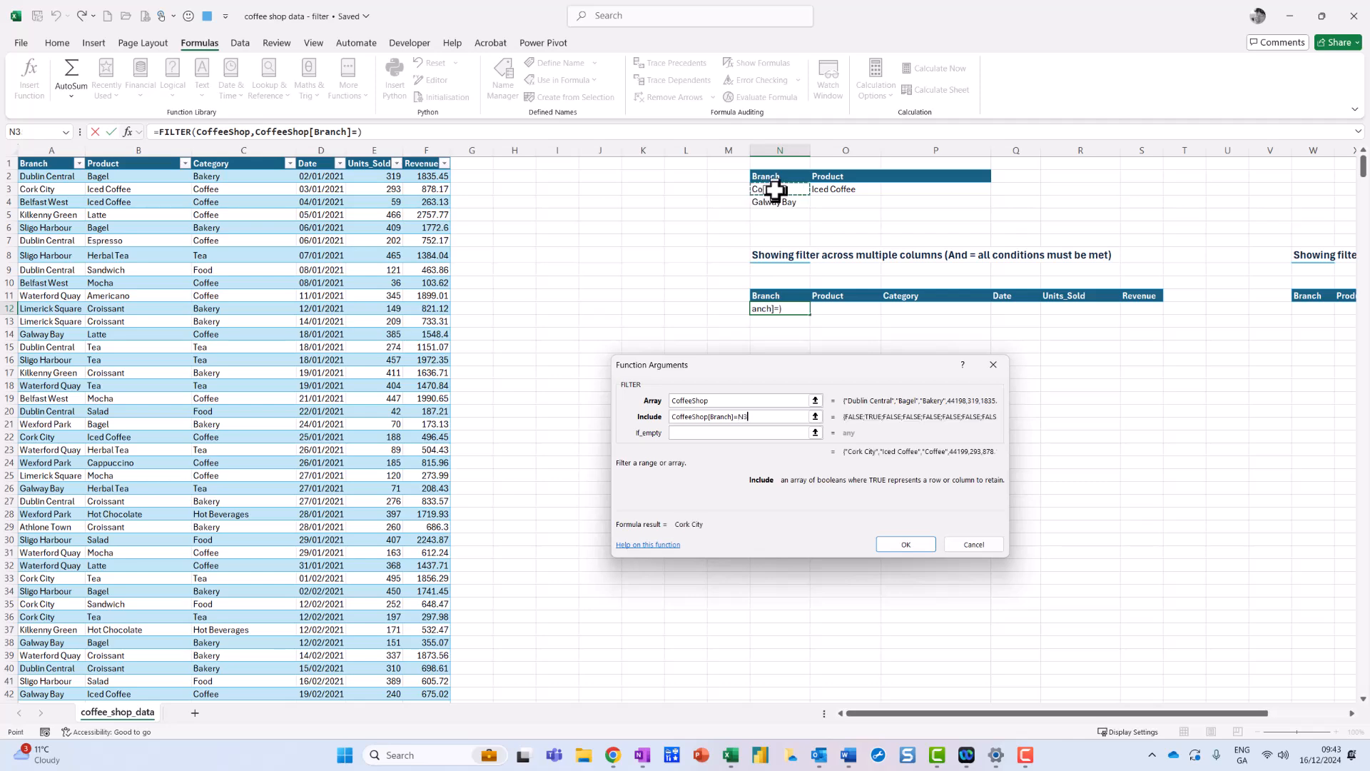
Enclose the branch condition CoffeeShop[Branch]=N3 in parentheses.
{"action": "left_click", "coordinate": [673, 418]}
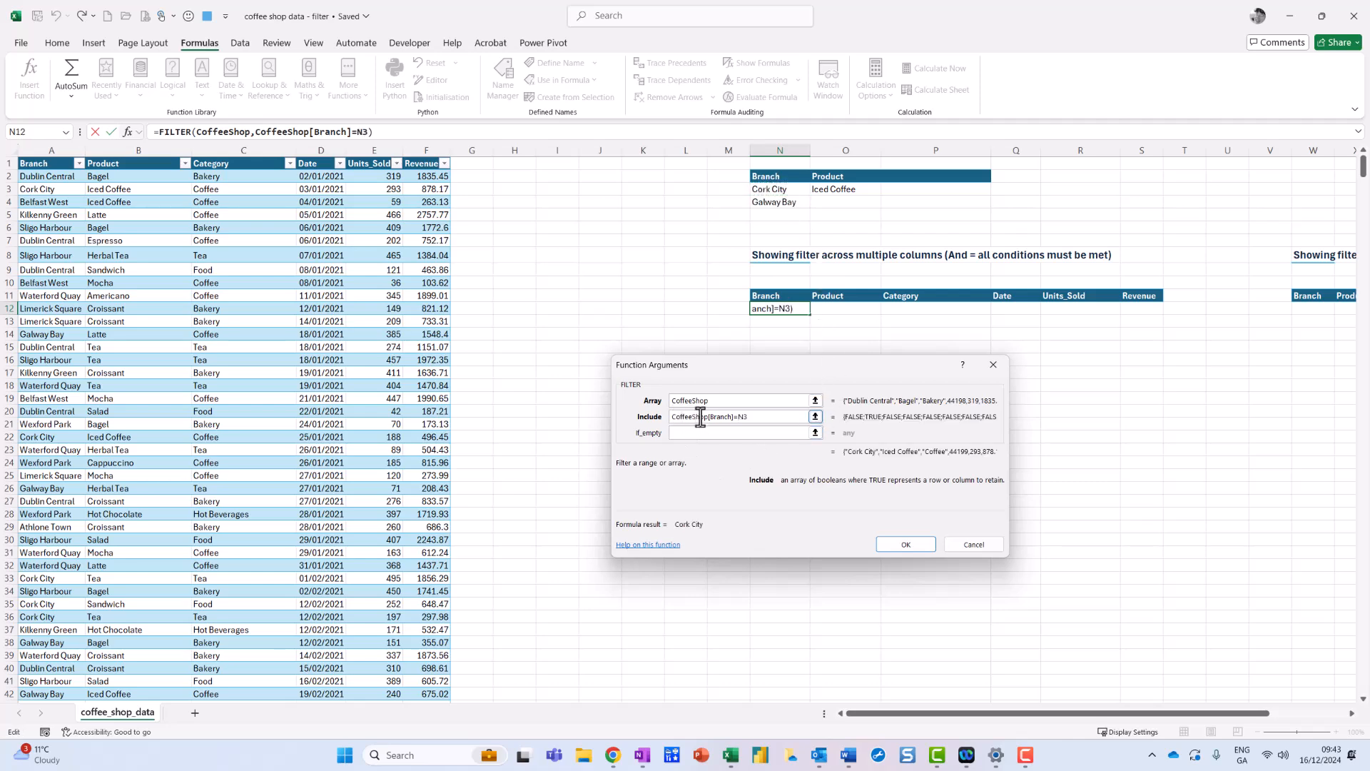
{"action": "type", "text": "("}
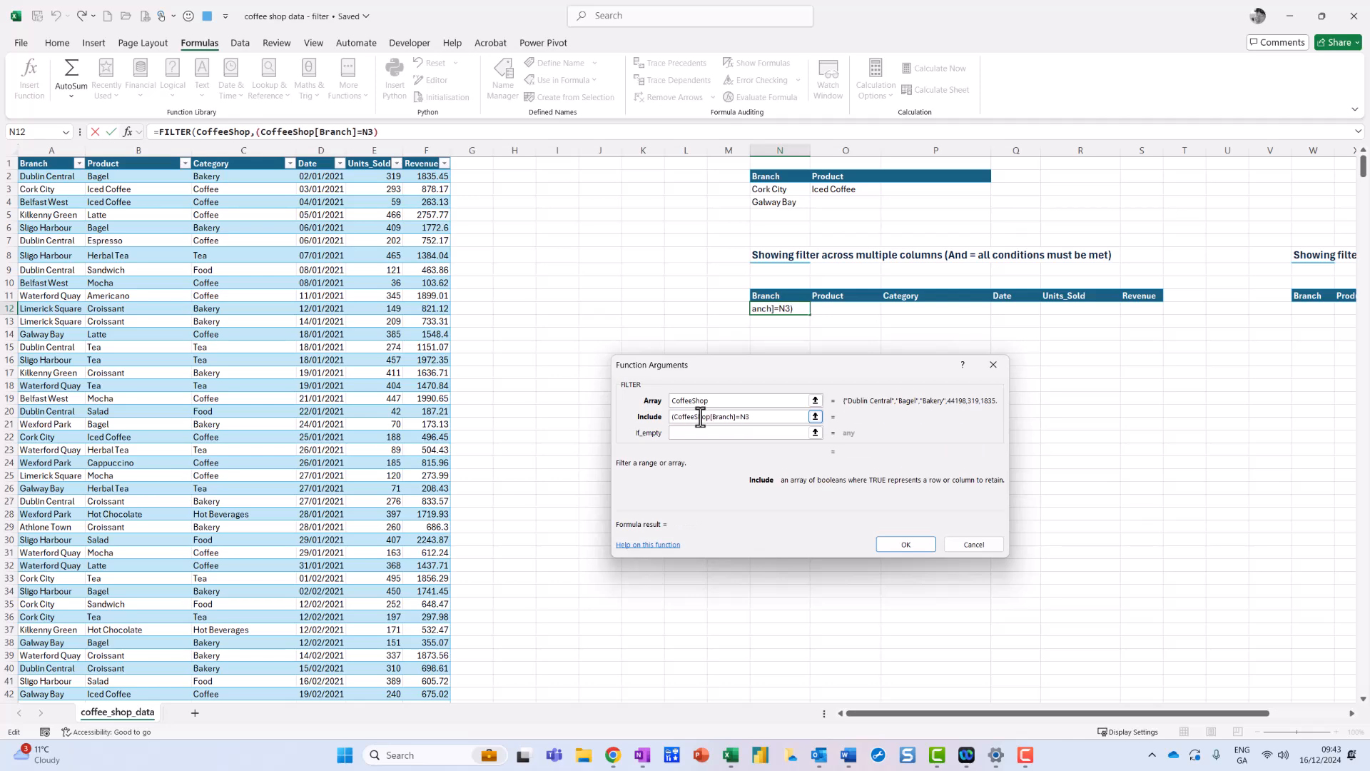
{"action": "type", "text": ")"}
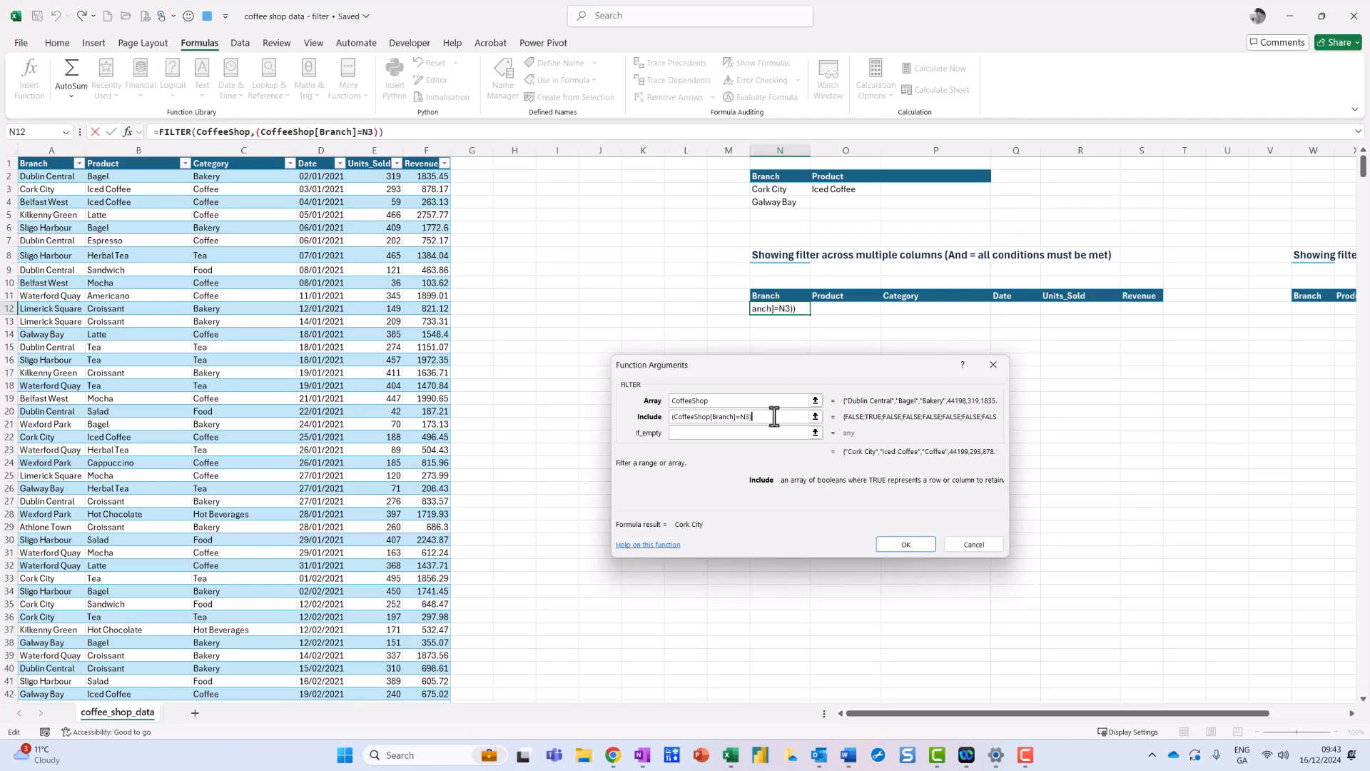
{"action": "type", "text": "*"}
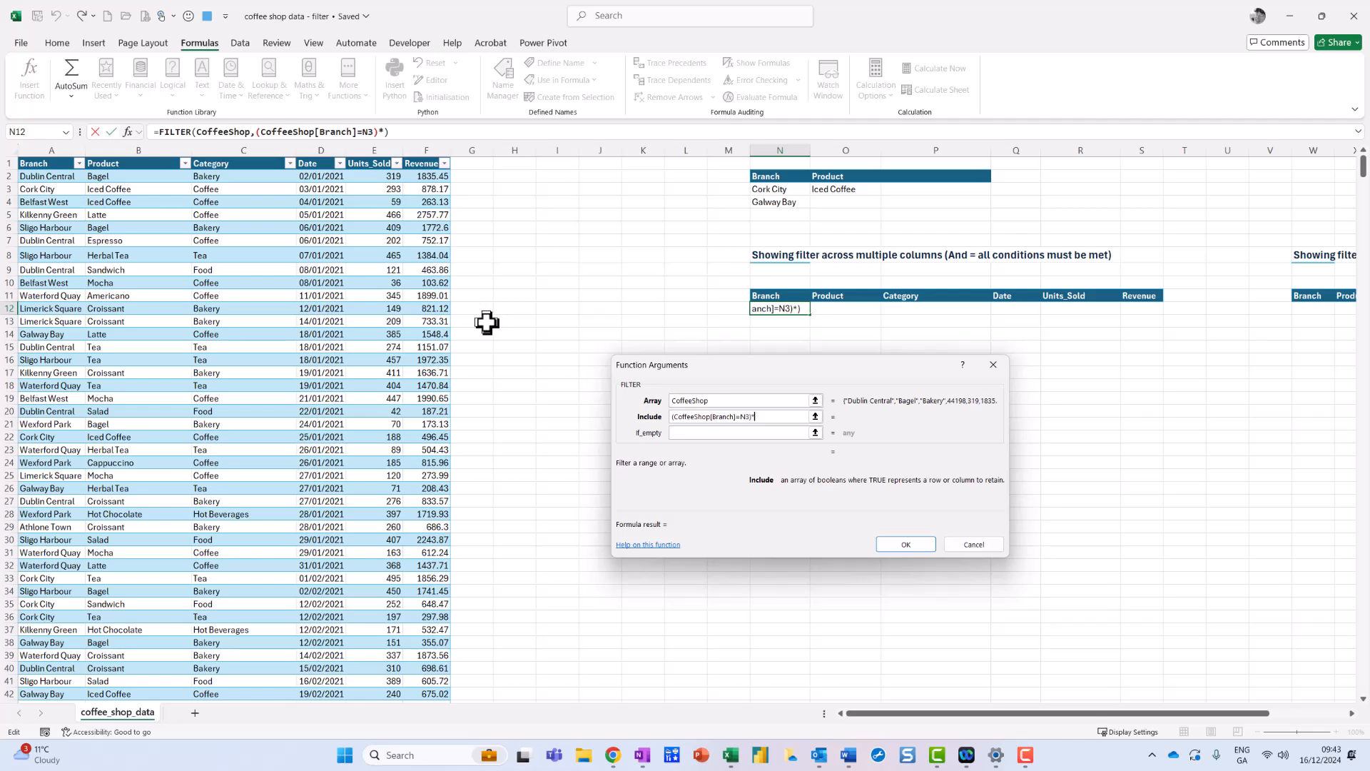
Multiply the branch condition by a second parenthesised condition, CoffeeShop[Product]=O3, so that both must be met.
{"action": "left_click", "coordinate": [140, 177]}
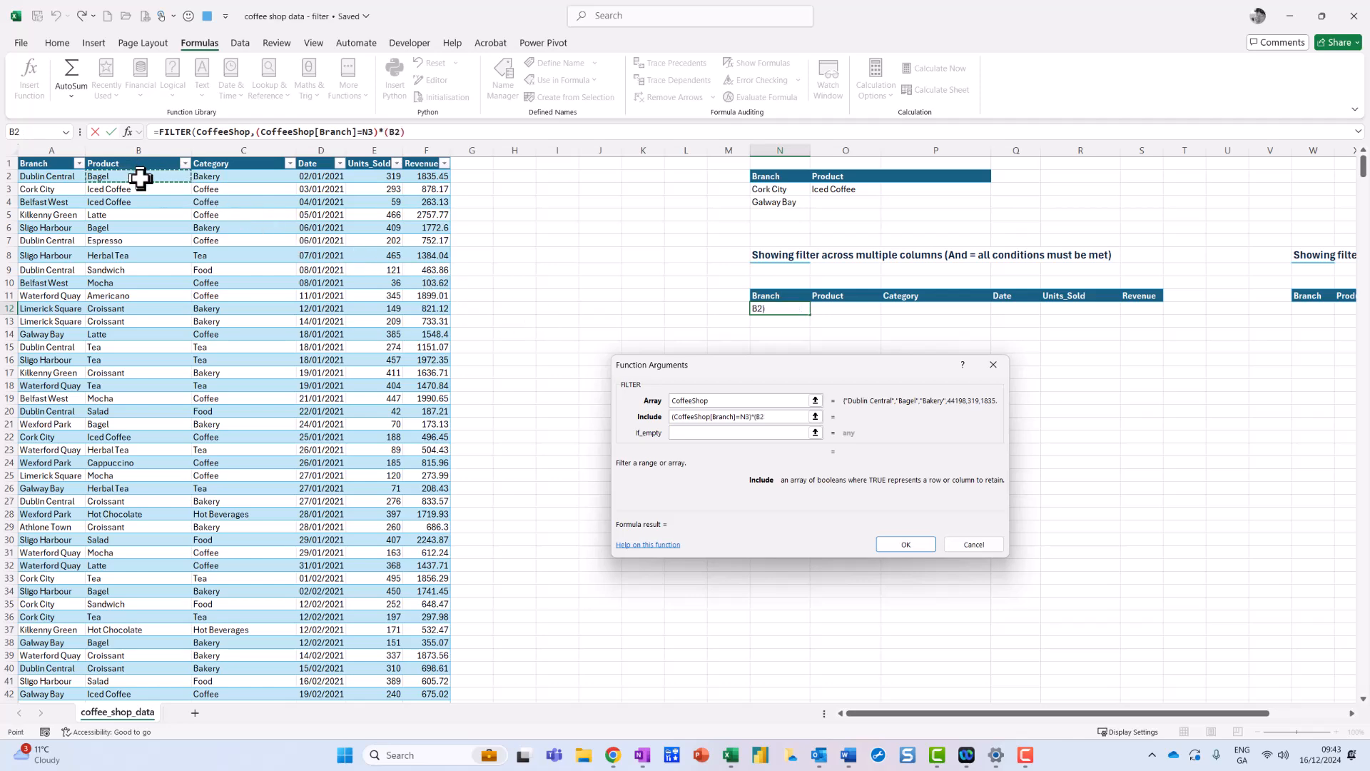
{"action": "key", "text": "ctrl+shift+Down"}
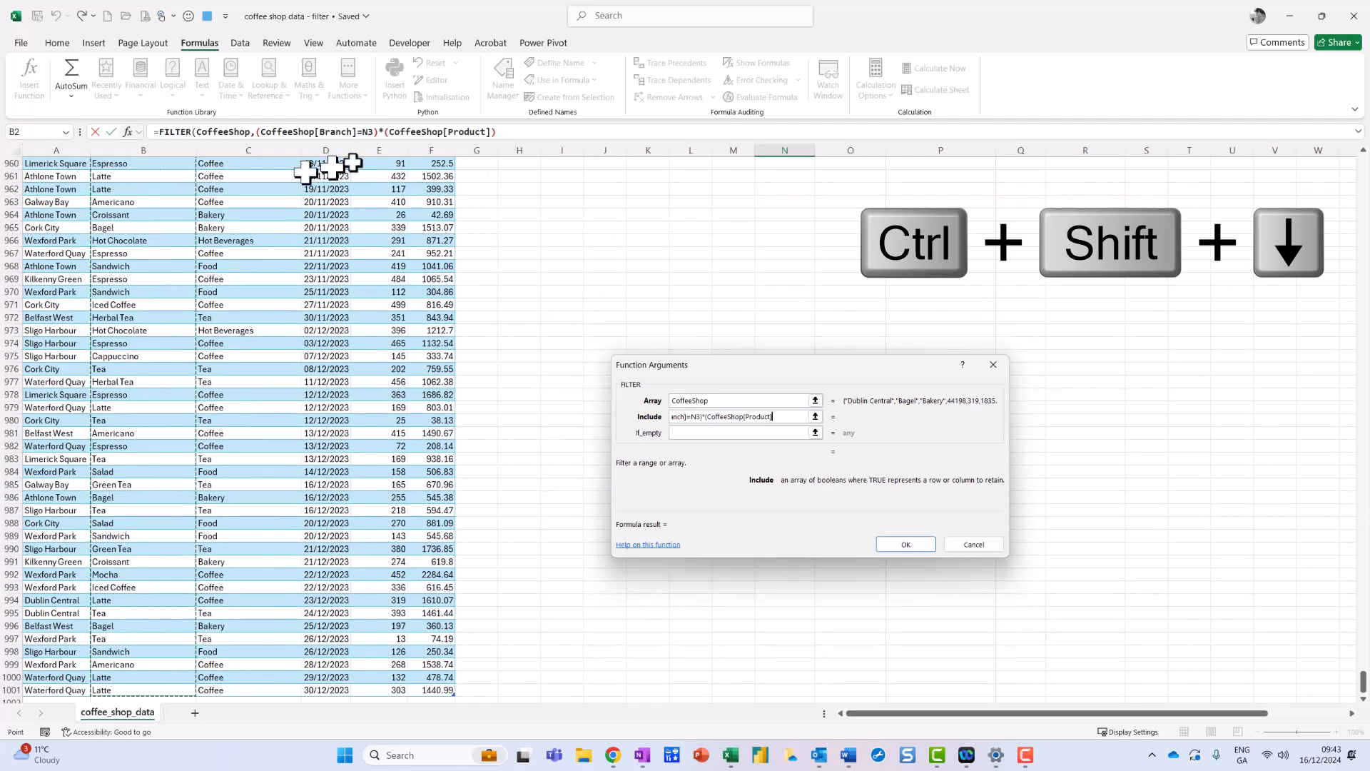
{"action": "type", "text": "="}
{"action": "left_click_drag", "start_coordinate": [1364, 684], "coordinate": [1363, 164]}
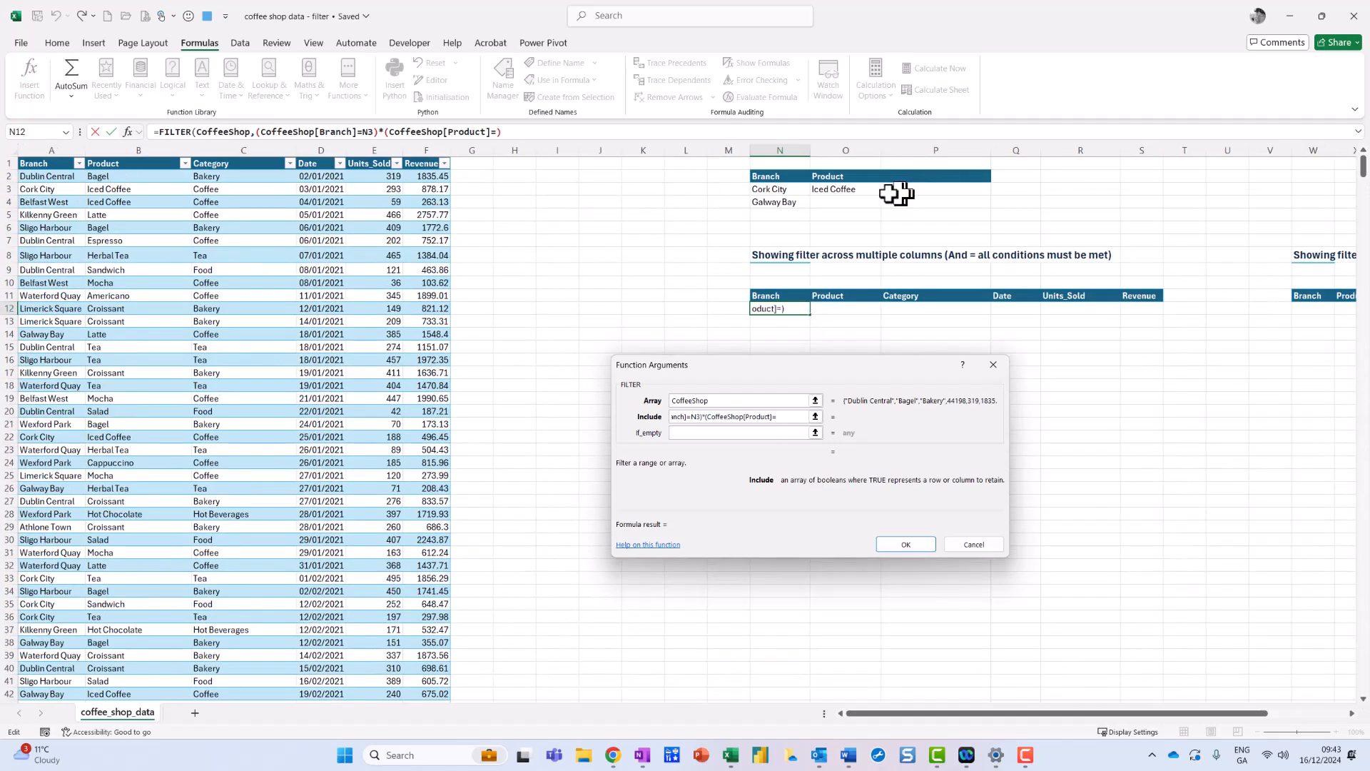
{"action": "left_click", "coordinate": [865, 189]}
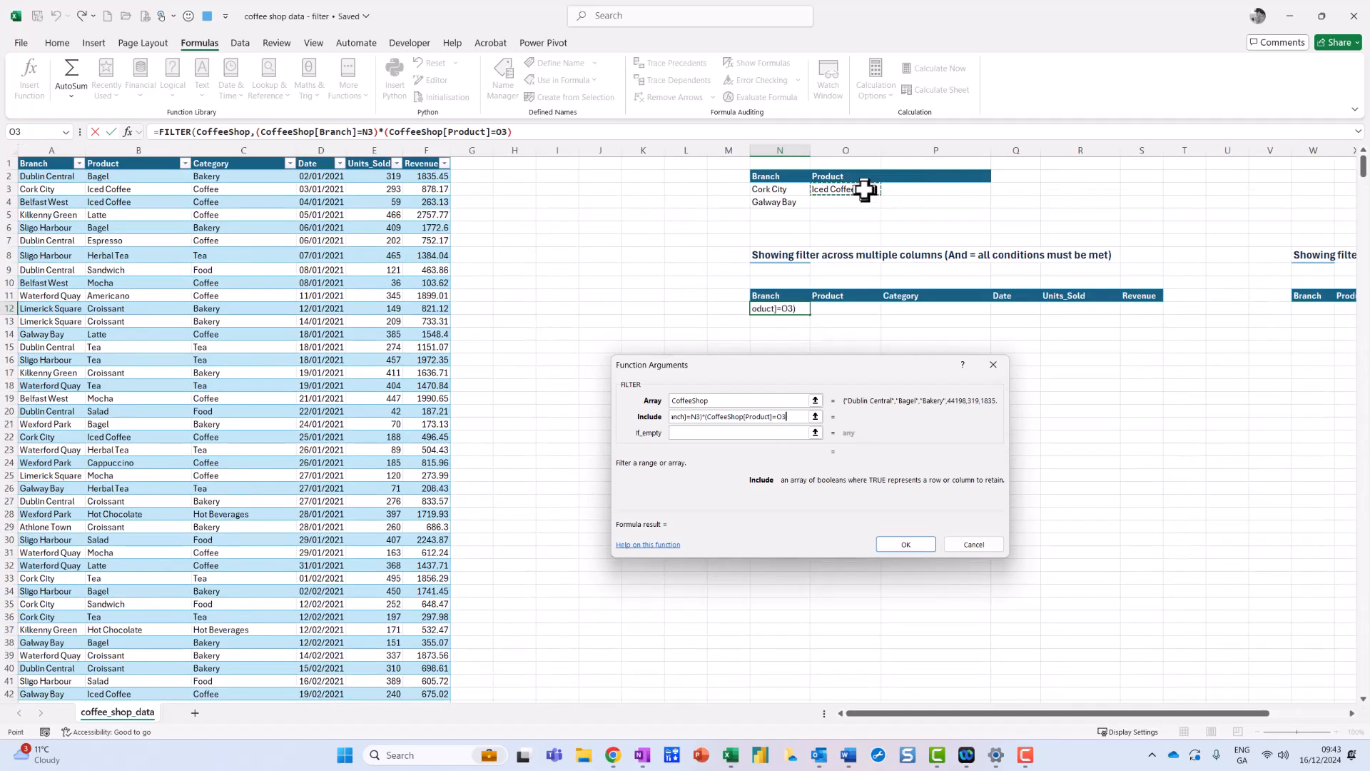
{"action": "type", "text": ")"}
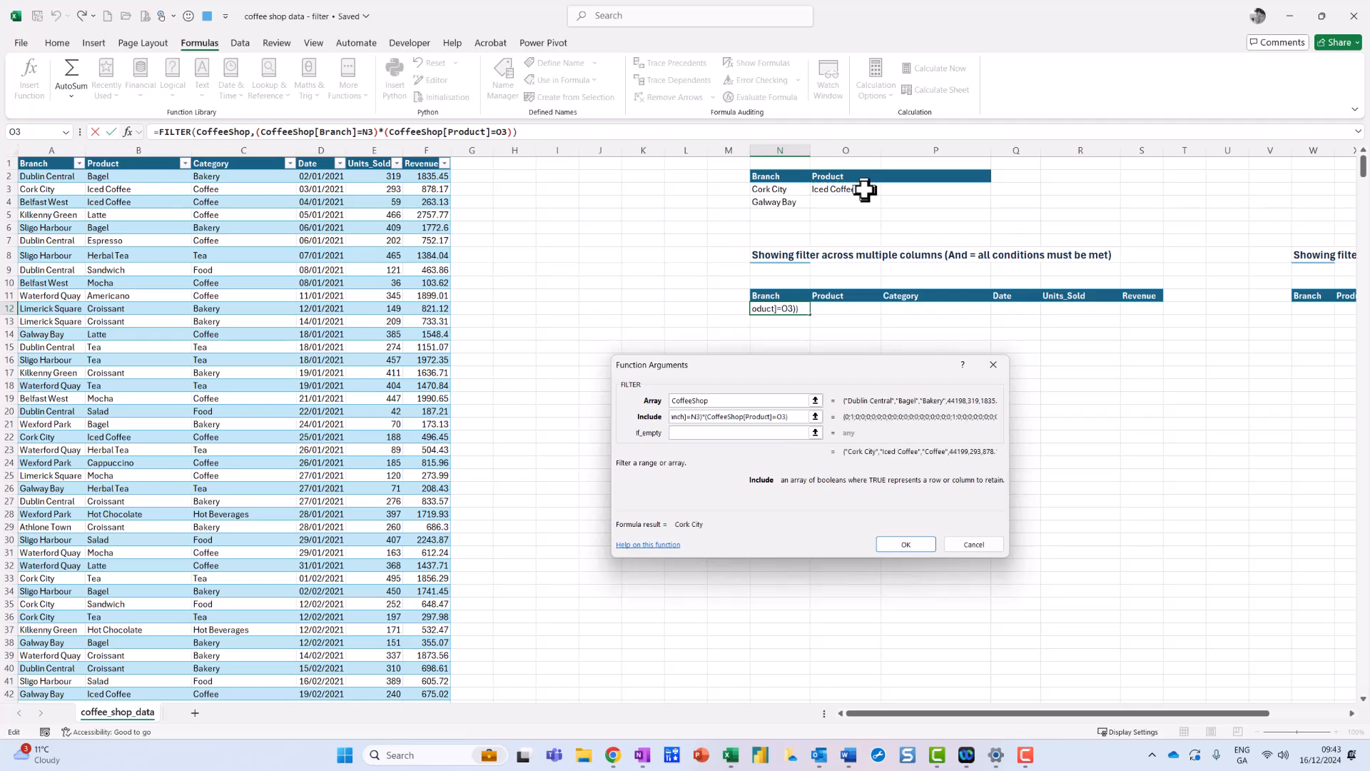
Set the function's if-empty result to "No records found".
{"action": "left_click", "coordinate": [688, 434]}
{"action": "type", "text": "\"No records "}
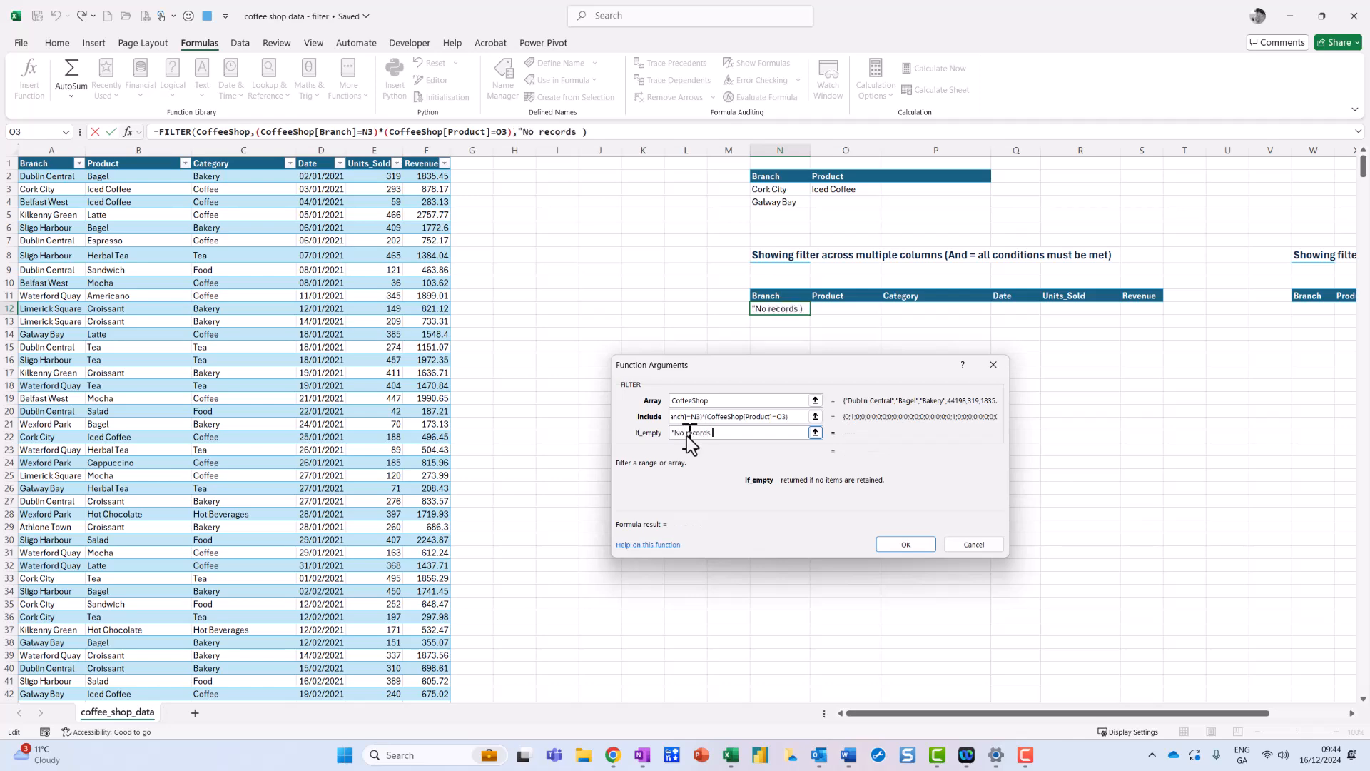
{"action": "type", "text": "found\""}
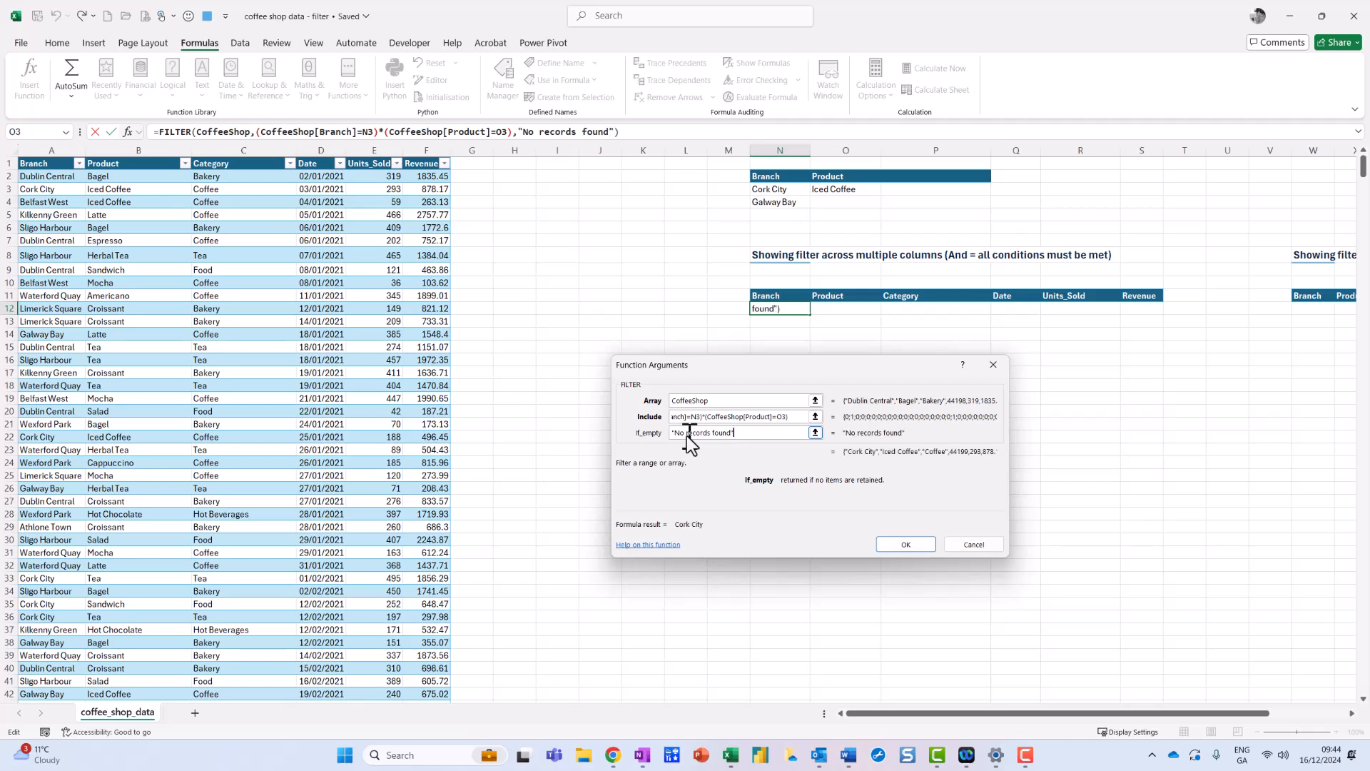
Accept the completed FILTER function arguments to enter the formula in N12.
{"action": "left_click", "coordinate": [918, 544]}
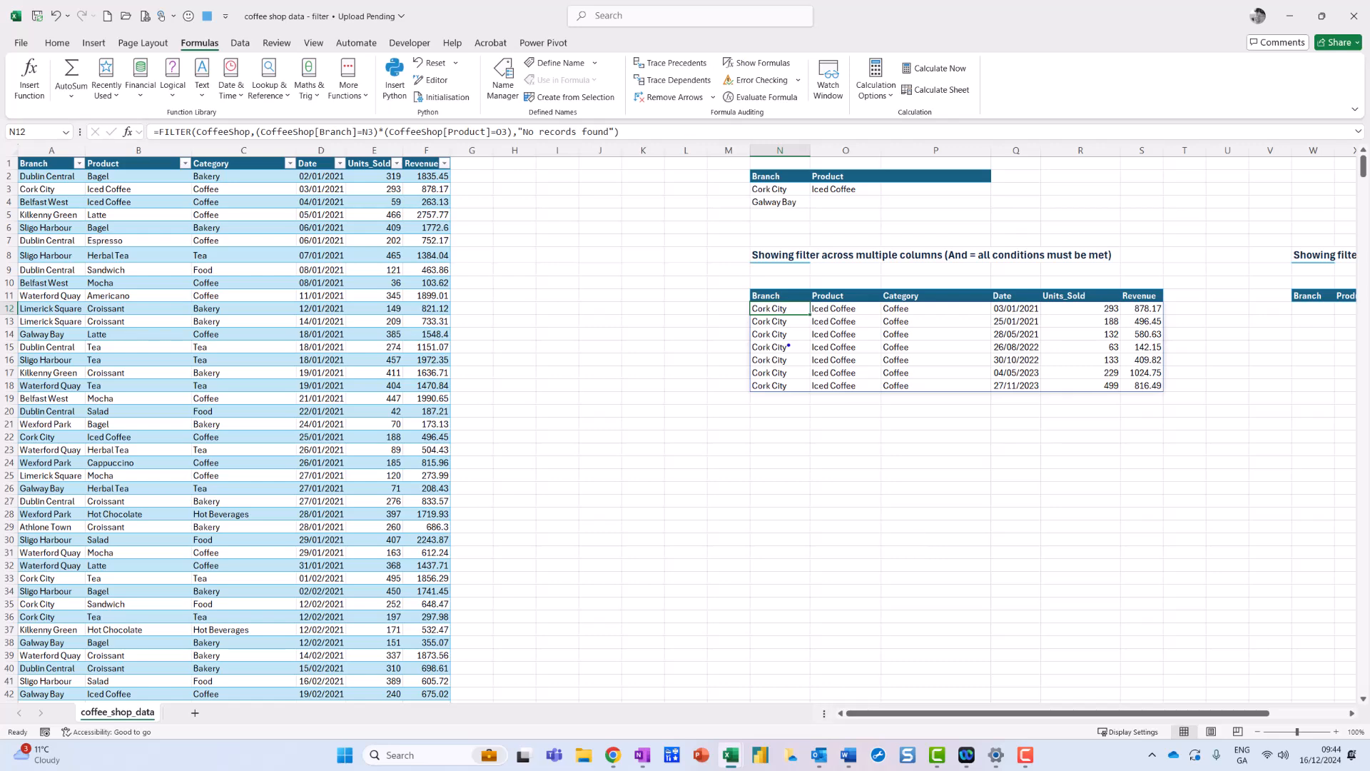
Compare the formula shown for the FILTER cell N12 with the one shown for cell O13 in the spilled results.
{"action": "mouse_move", "coordinate": [824, 303]}
{"action": "left_mouse_down"}
{"action": "mouse_move", "coordinate": [734, 281]}
{"action": "mouse_move", "coordinate": [812, 317]}
{"action": "left_mouse_up"}
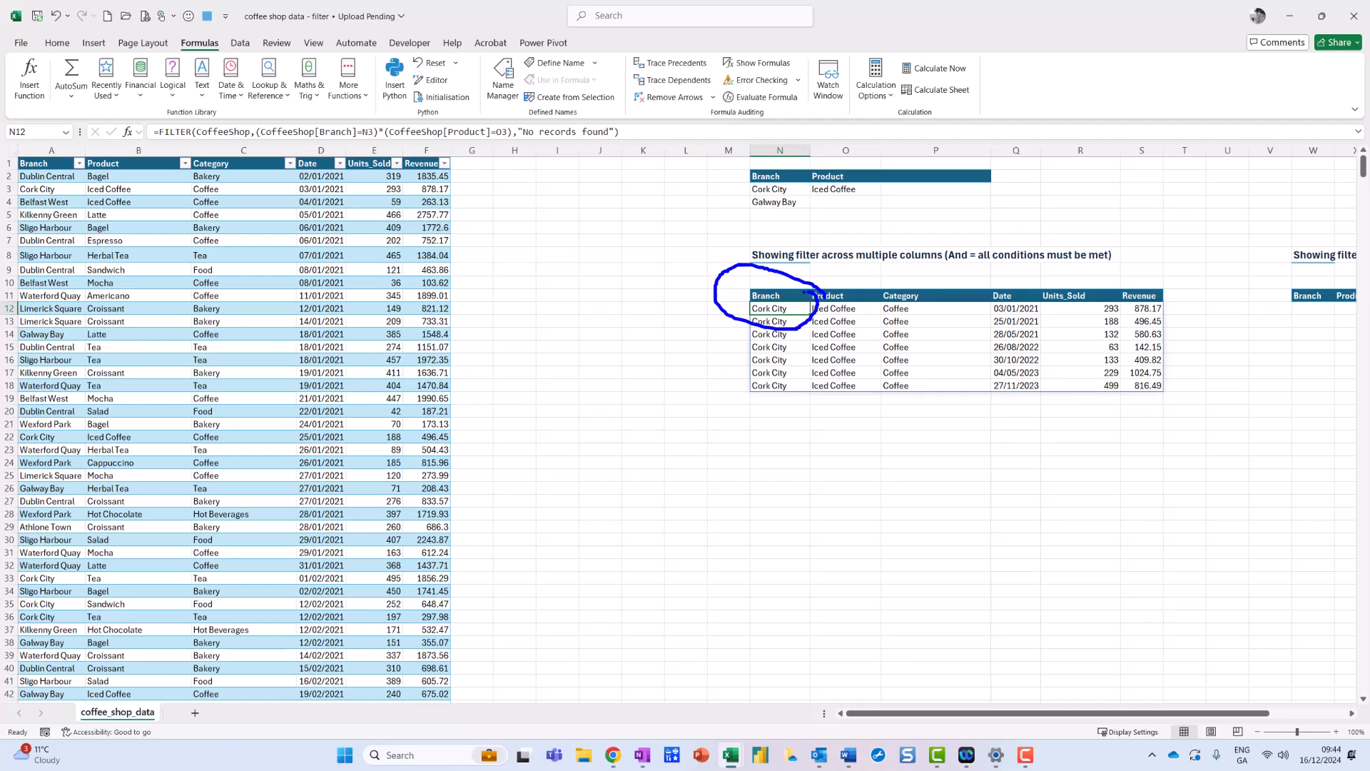
{"action": "mouse_move", "coordinate": [740, 274]}
{"action": "left_mouse_down"}
{"action": "mouse_move", "coordinate": [521, 207]}
{"action": "mouse_move", "coordinate": [487, 160]}
{"action": "left_mouse_up"}
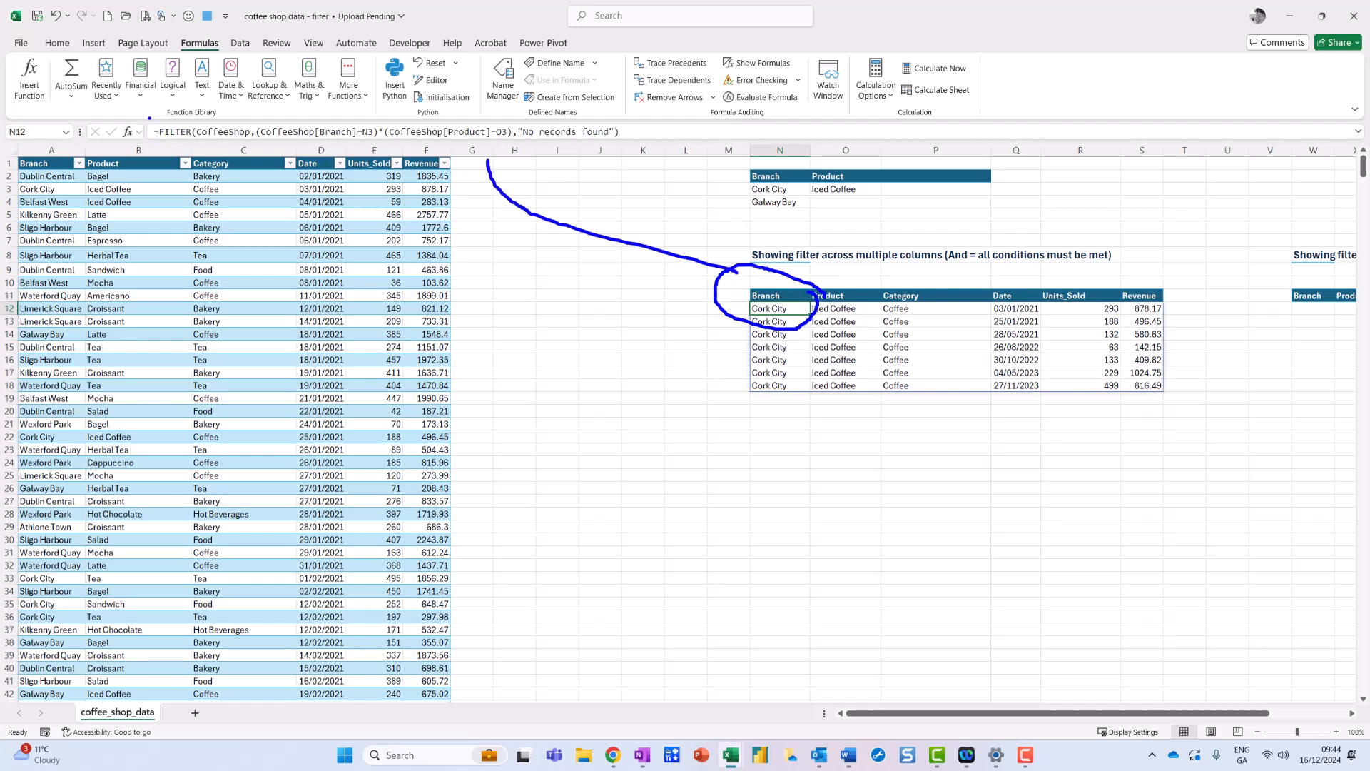
{"action": "mouse_move", "coordinate": [146, 132]}
{"action": "left_mouse_down"}
{"action": "mouse_move", "coordinate": [308, 152]}
{"action": "mouse_move", "coordinate": [662, 150]}
{"action": "left_mouse_up"}
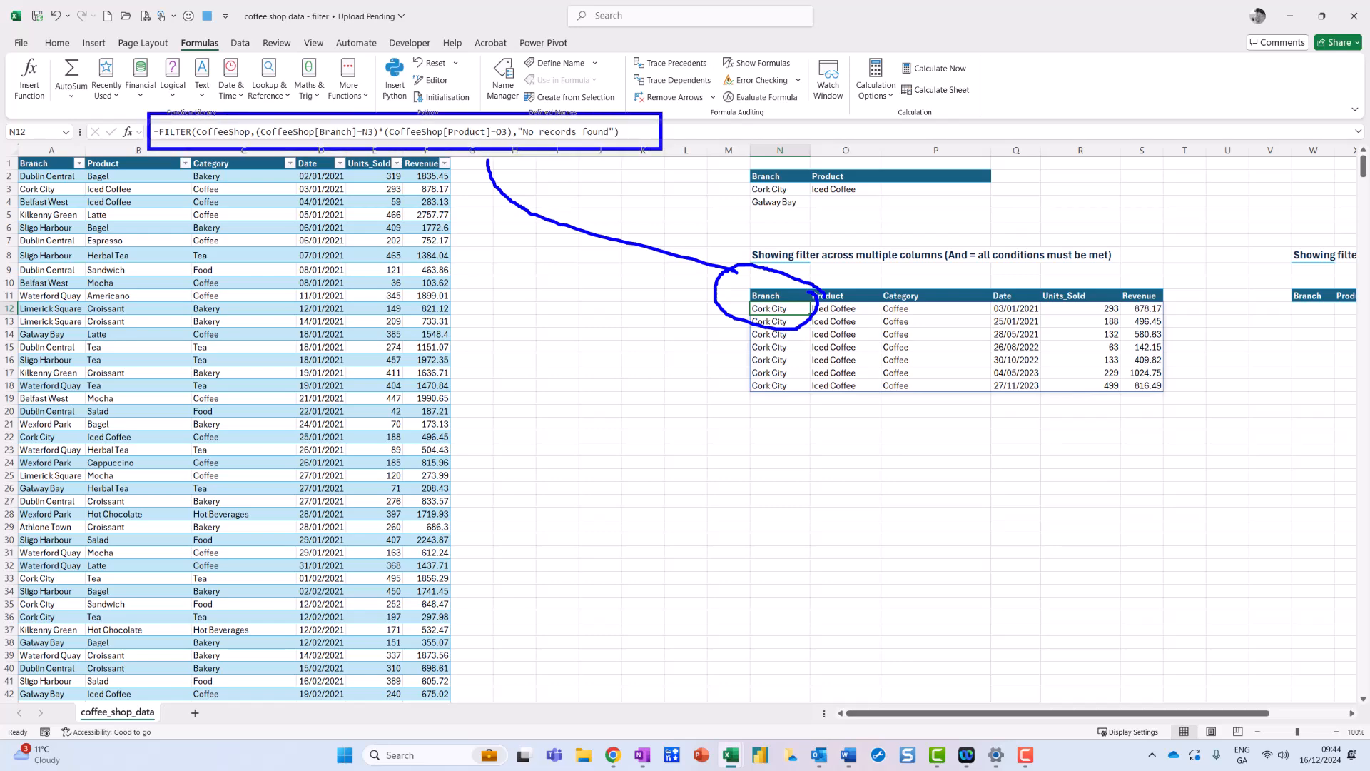
{"action": "key", "text": "Escape"}
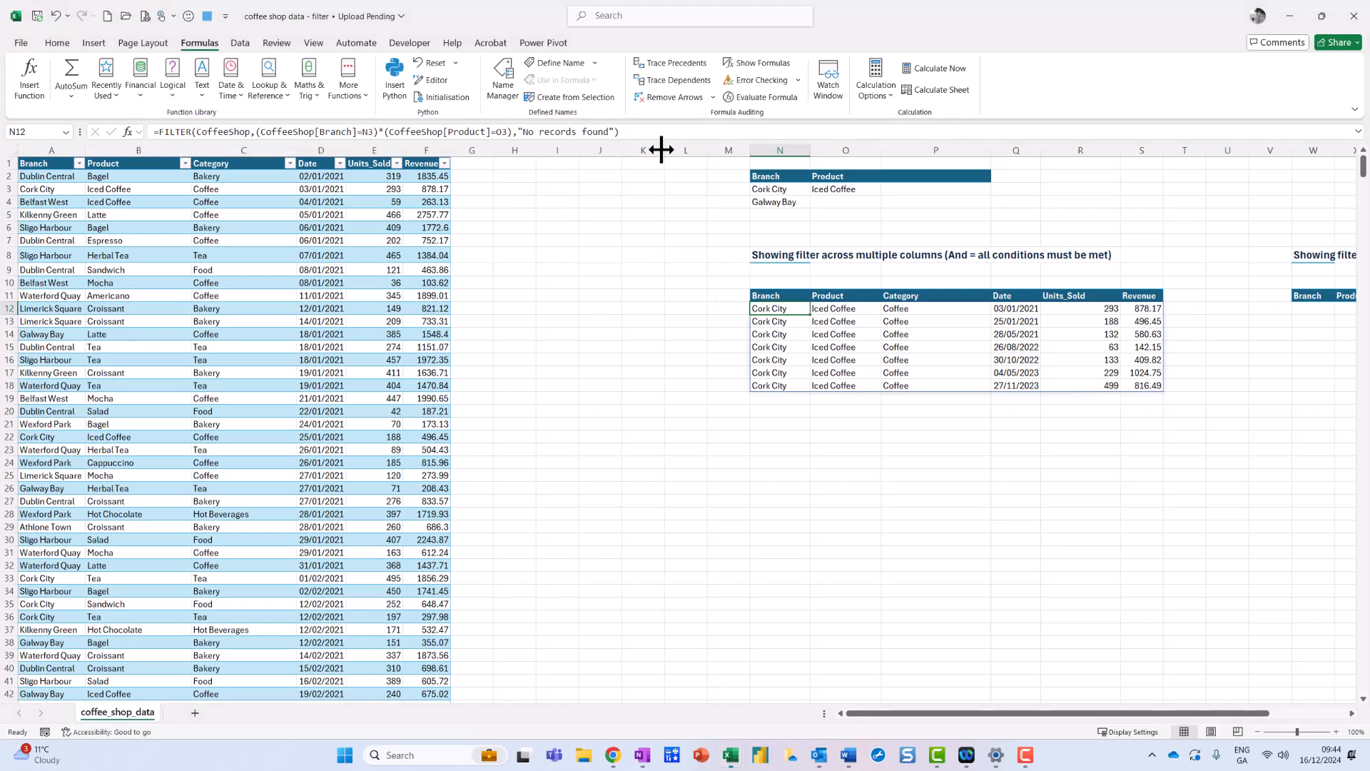
{"action": "left_click", "coordinate": [849, 322]}
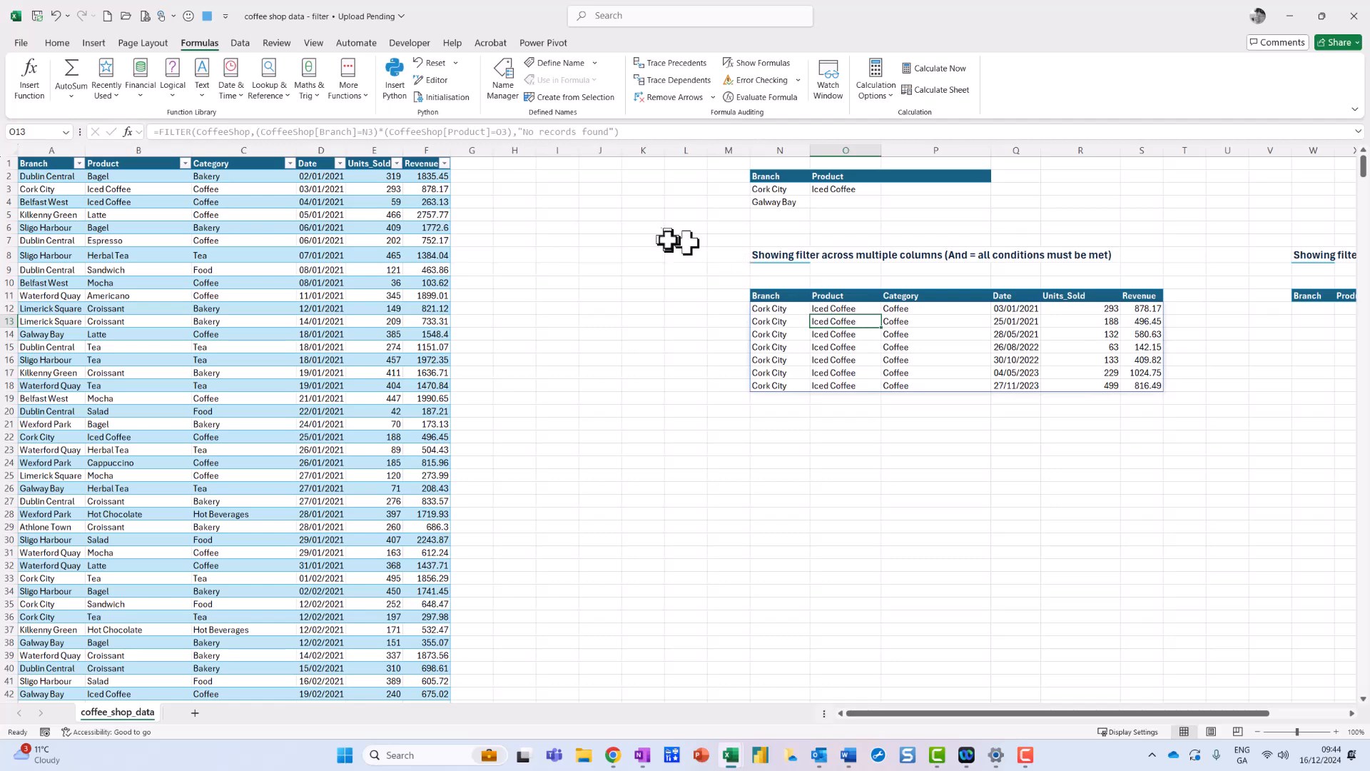
{"action": "key", "text": "ctrl+2"}
{"action": "mouse_move", "coordinate": [142, 115]}
{"action": "left_mouse_down"}
{"action": "mouse_move", "coordinate": [159, 141]}
{"action": "mouse_move", "coordinate": [658, 150]}
{"action": "left_mouse_up"}
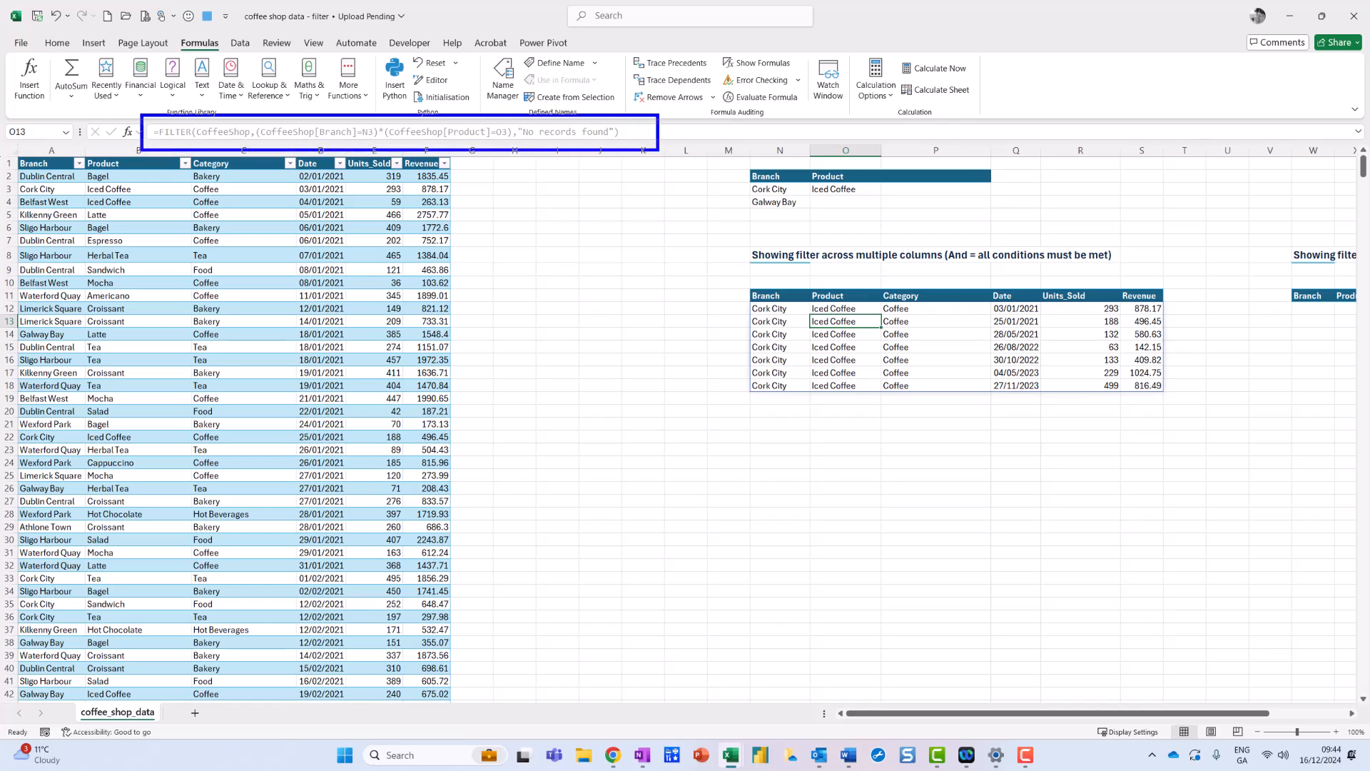
{"action": "key", "text": "Escape"}
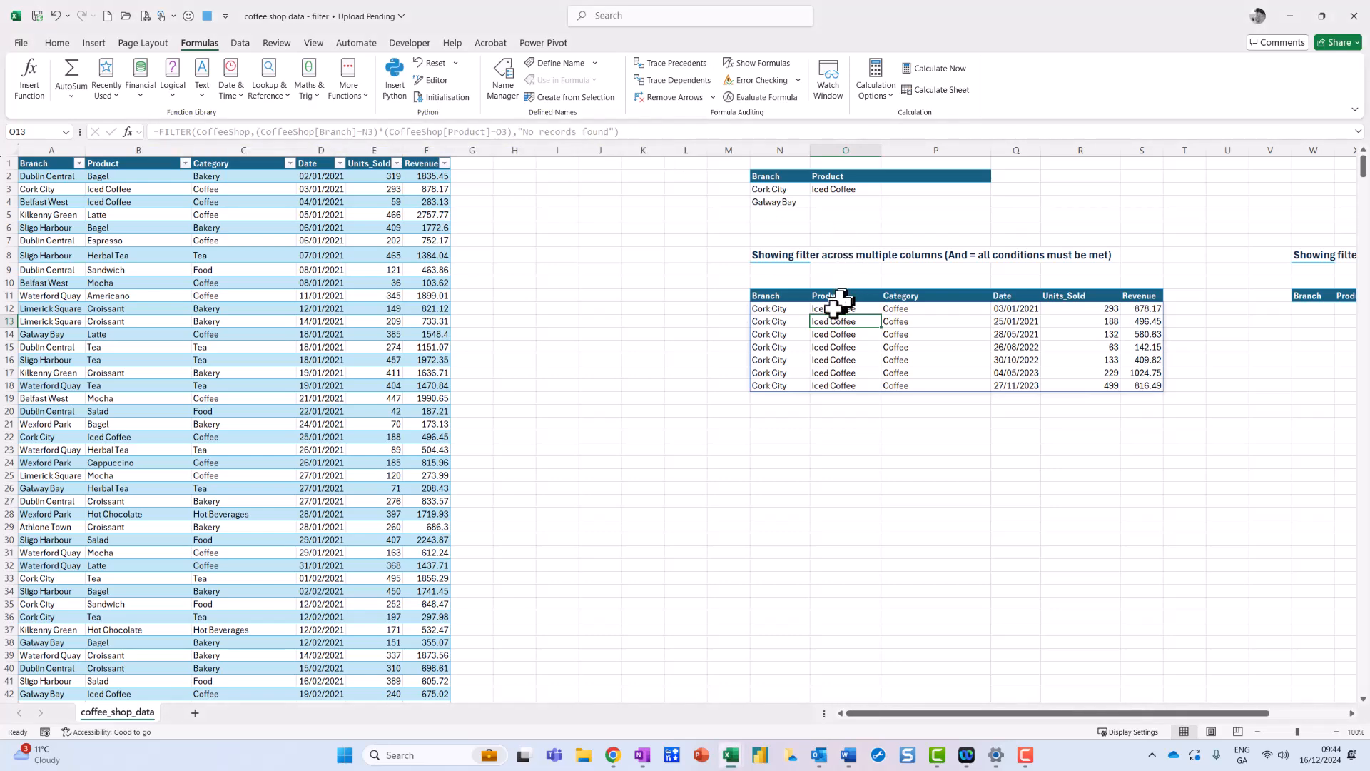
{"action": "left_click", "coordinate": [784, 312]}
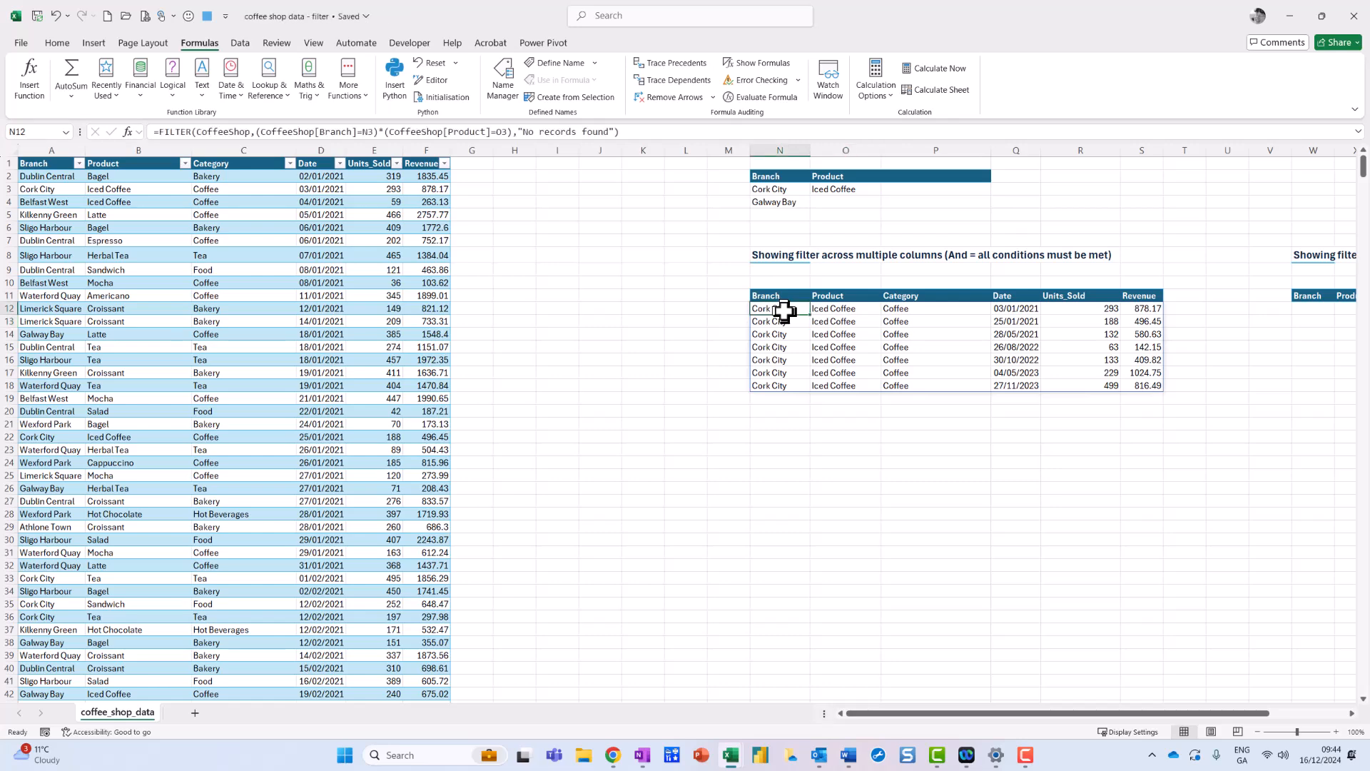
Change the branch criterion in N3 to Galway Bay.
{"action": "left_click", "coordinate": [788, 188]}
{"action": "type", "text": "Galway Bay"}
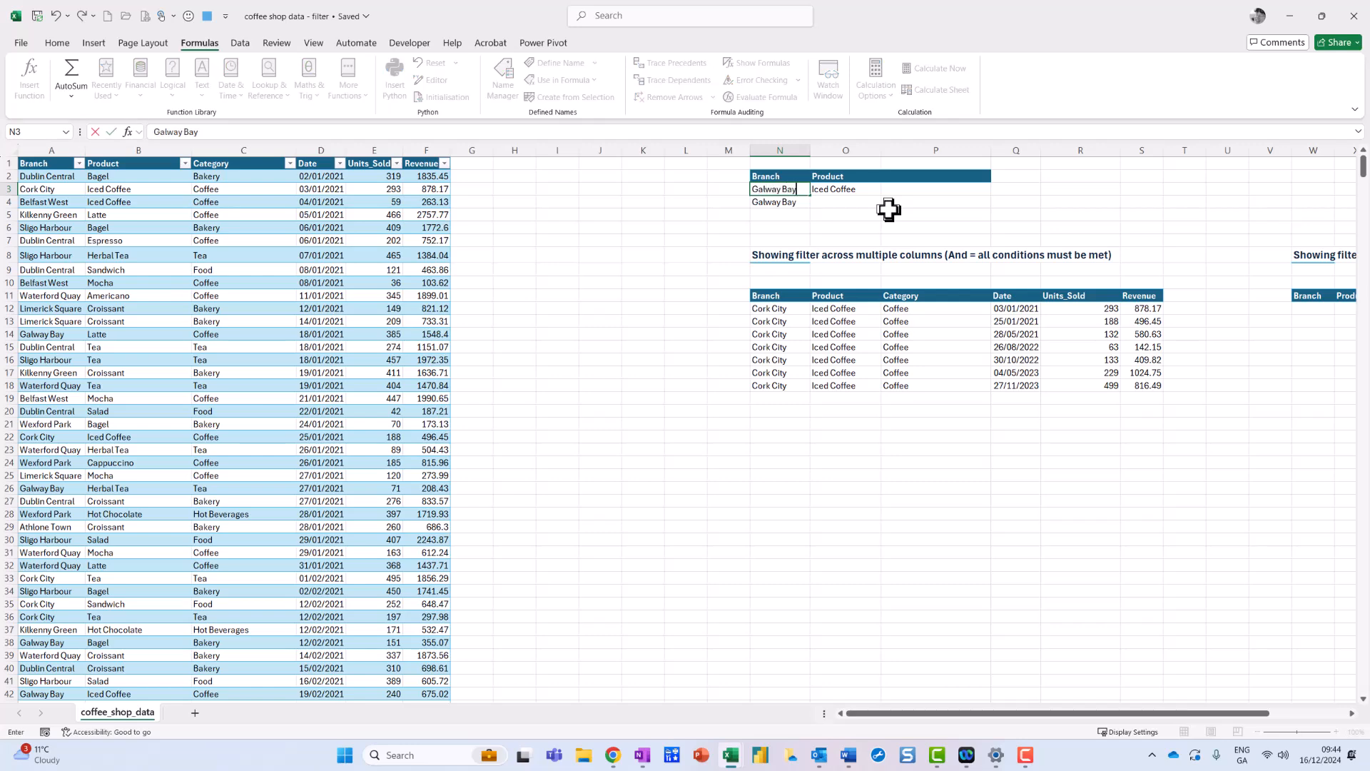
{"action": "key", "text": "Return"}
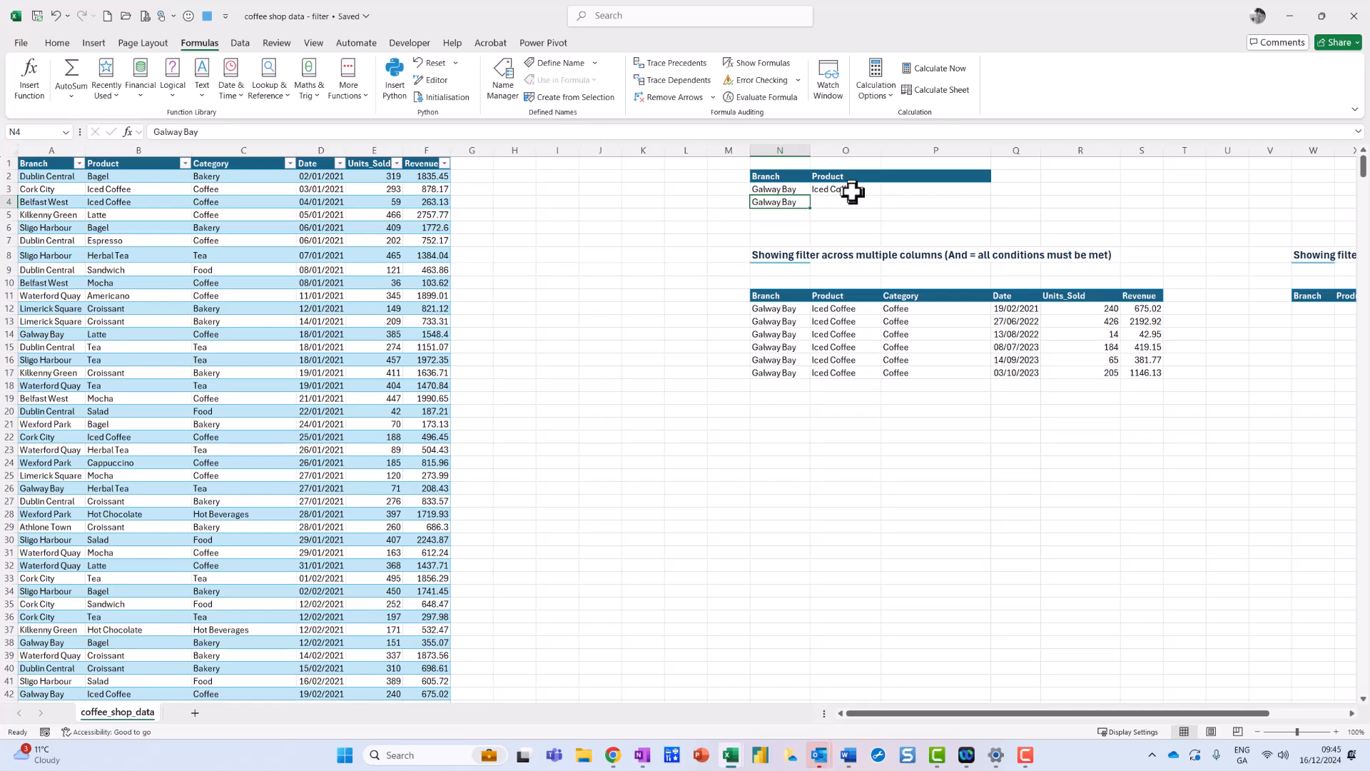
Change the product criterion in O3 to Herbal Tea.
{"action": "left_click", "coordinate": [853, 191]}
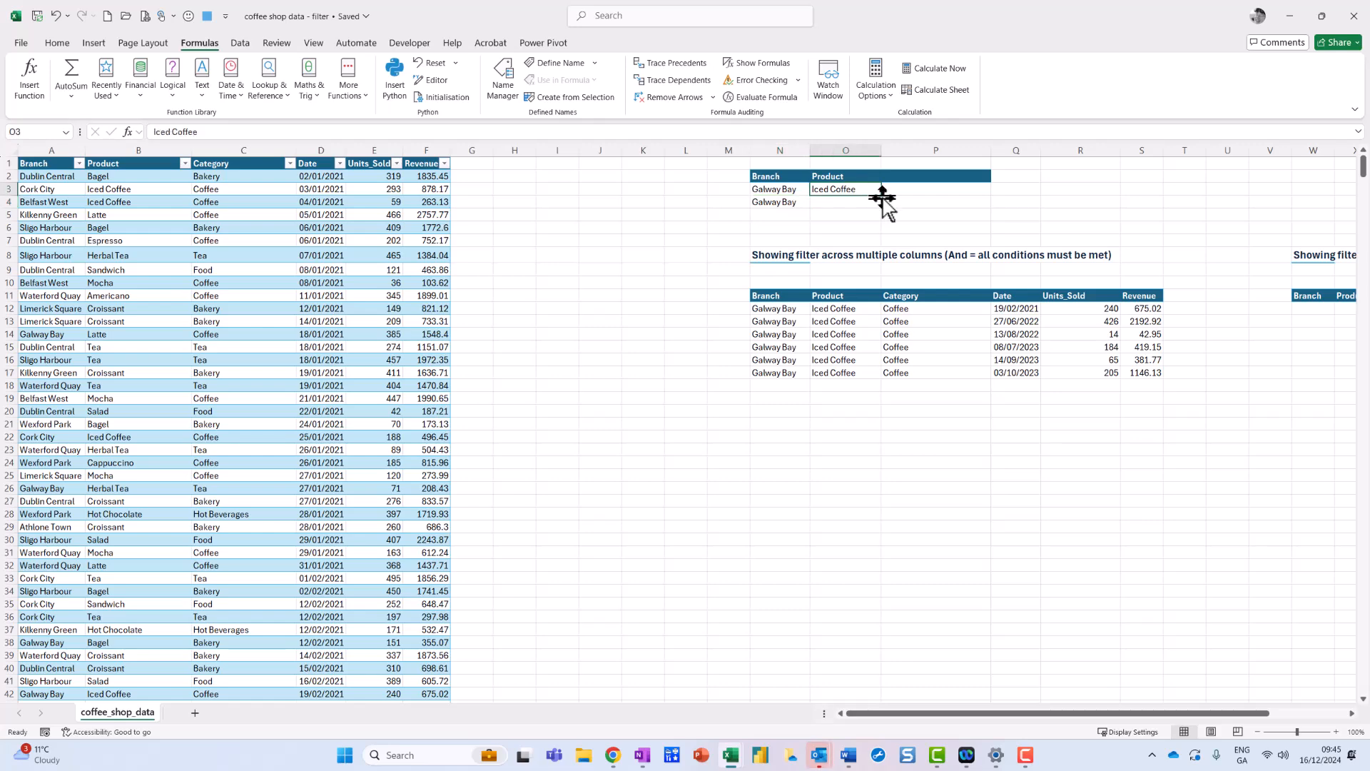
{"action": "type", "text": "Herbal Tea"}
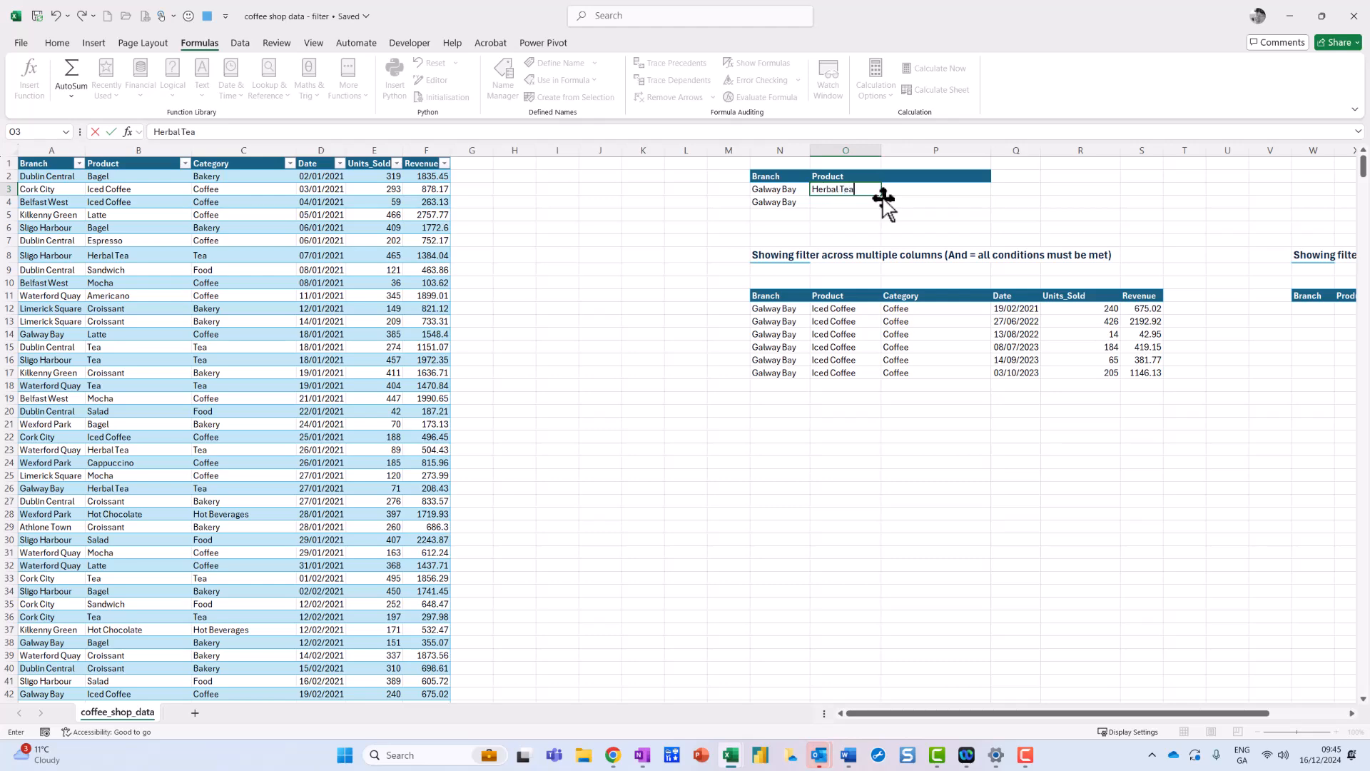
{"action": "key", "text": "Return"}
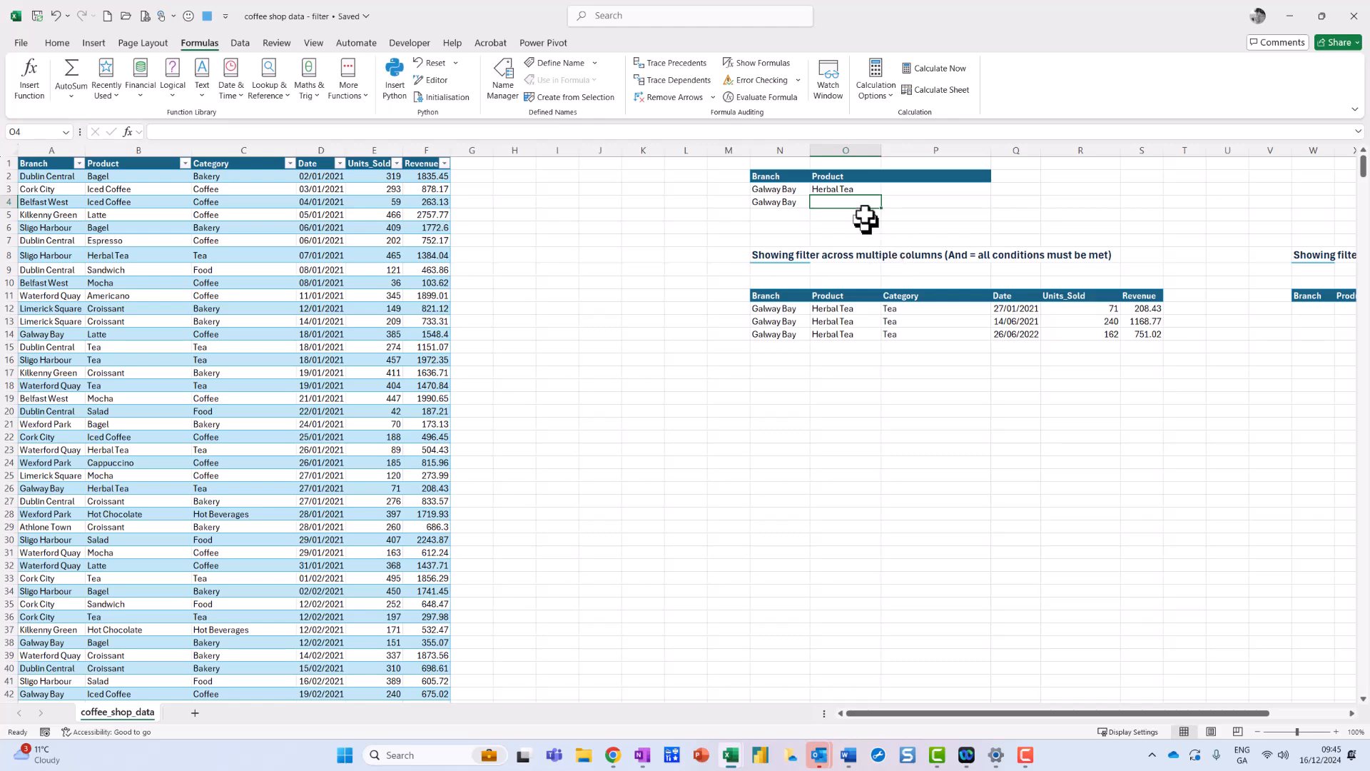
{"action": "left_click", "coordinate": [852, 190]}
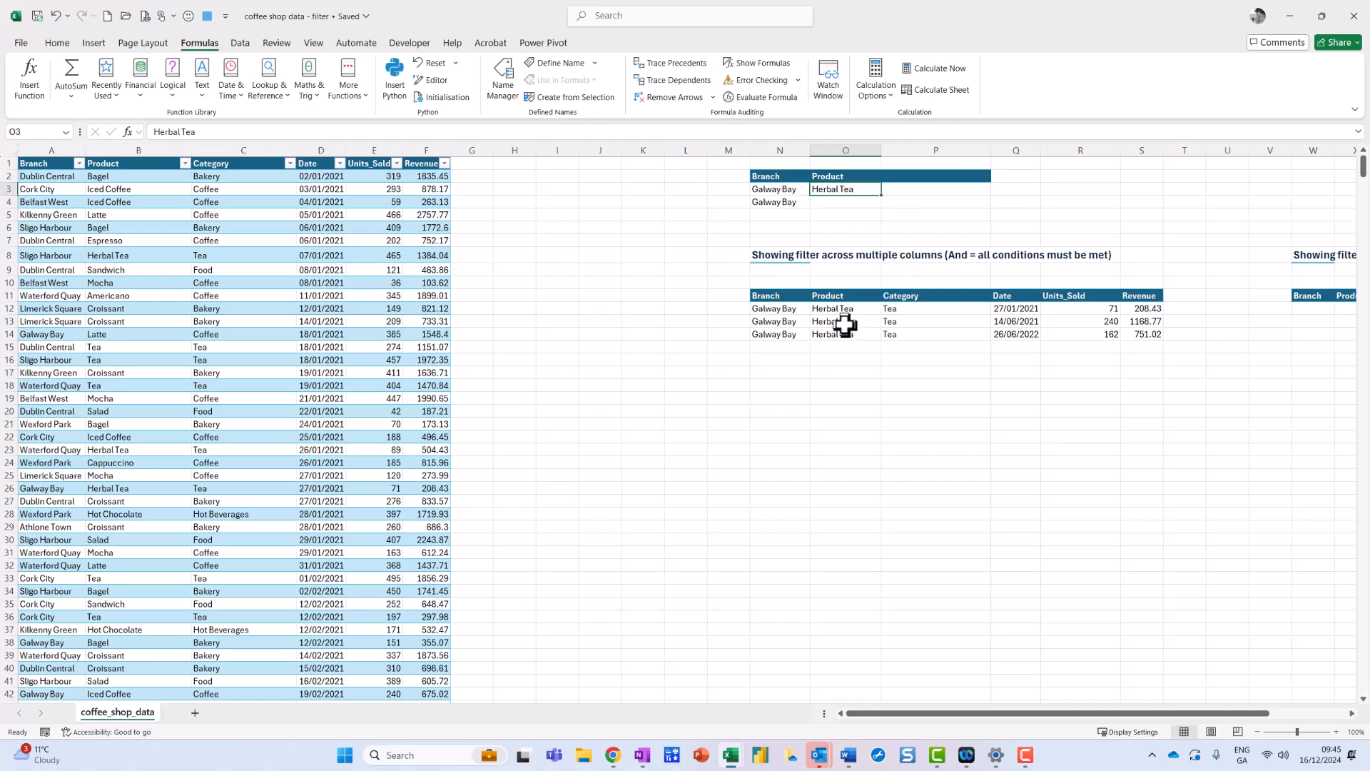